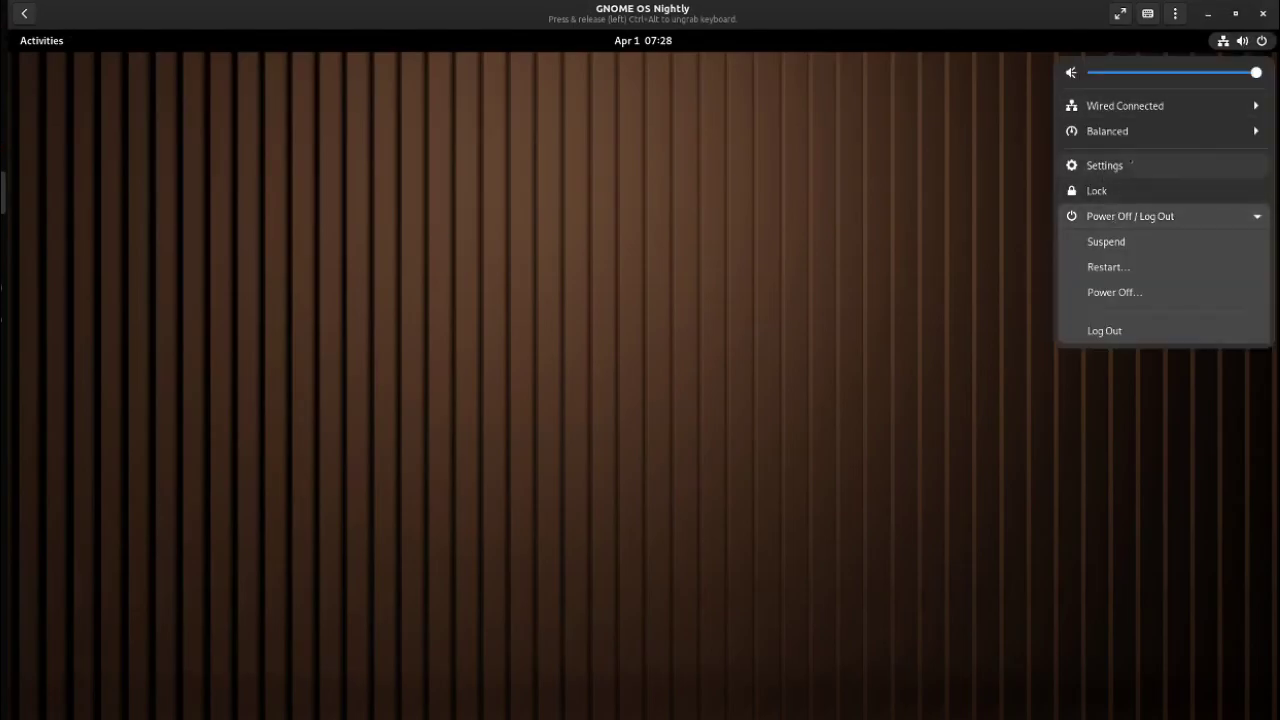
Look over the Balanced power mode, Power Off / Log Out and Wired Connected options, then close the panel
{"action": "left_click", "coordinate": [1125, 131]}
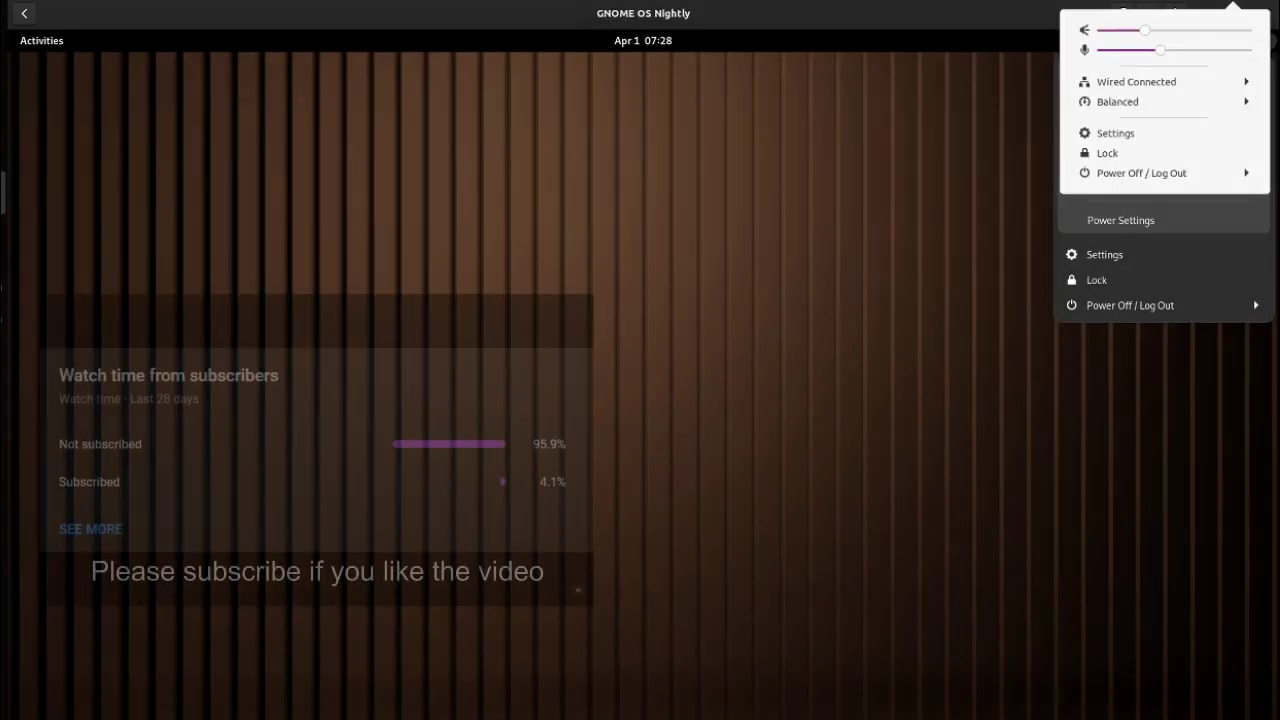
{"action": "left_click", "coordinate": [1130, 102]}
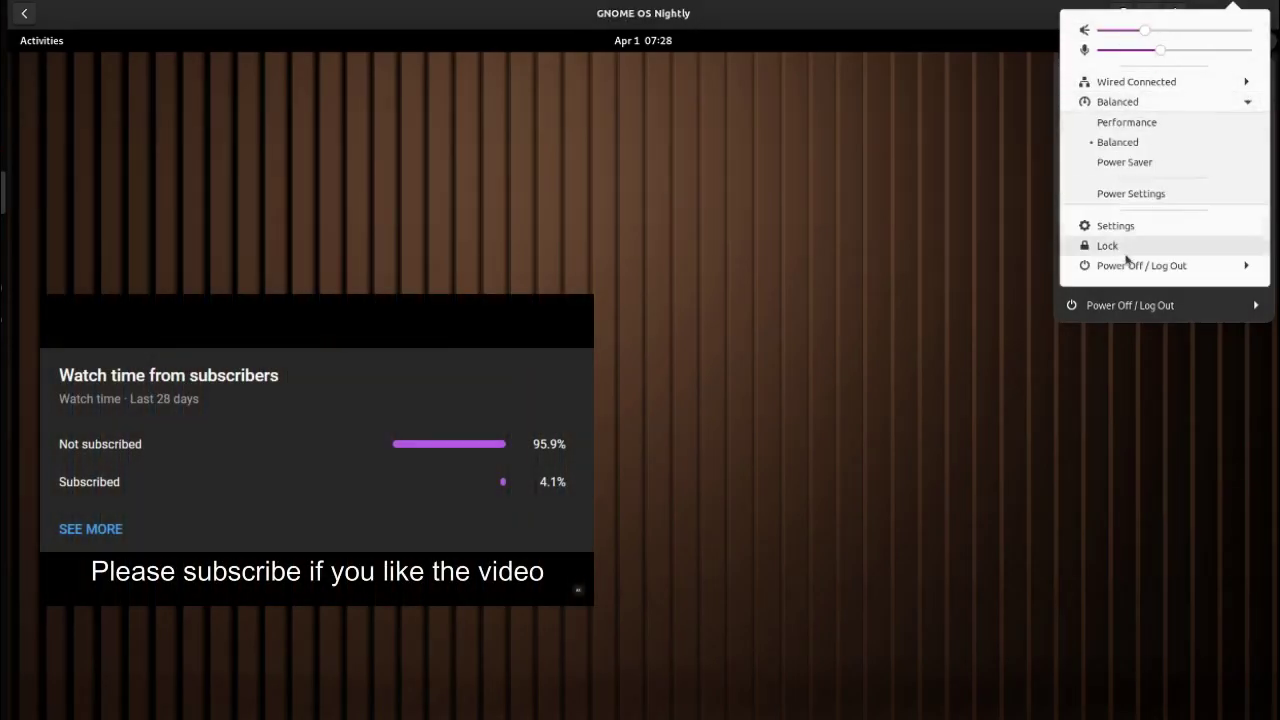
{"action": "left_click", "coordinate": [1130, 265]}
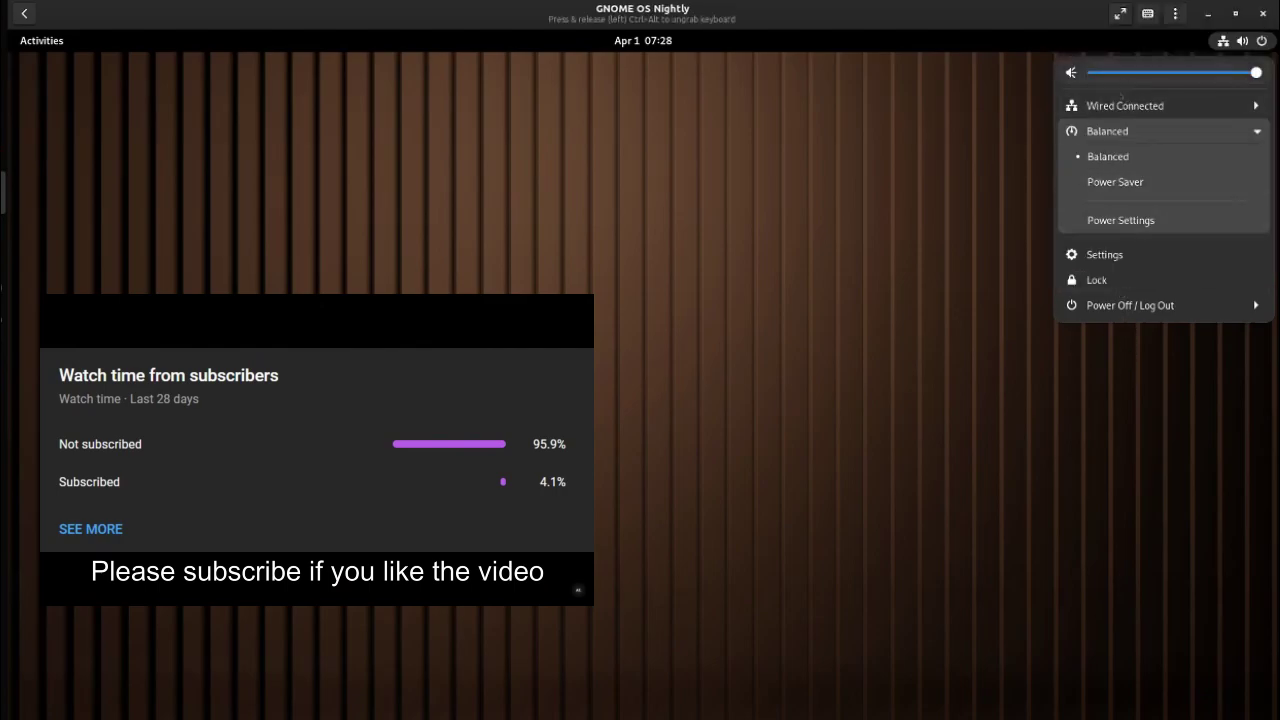
{"action": "left_click", "coordinate": [1127, 117]}
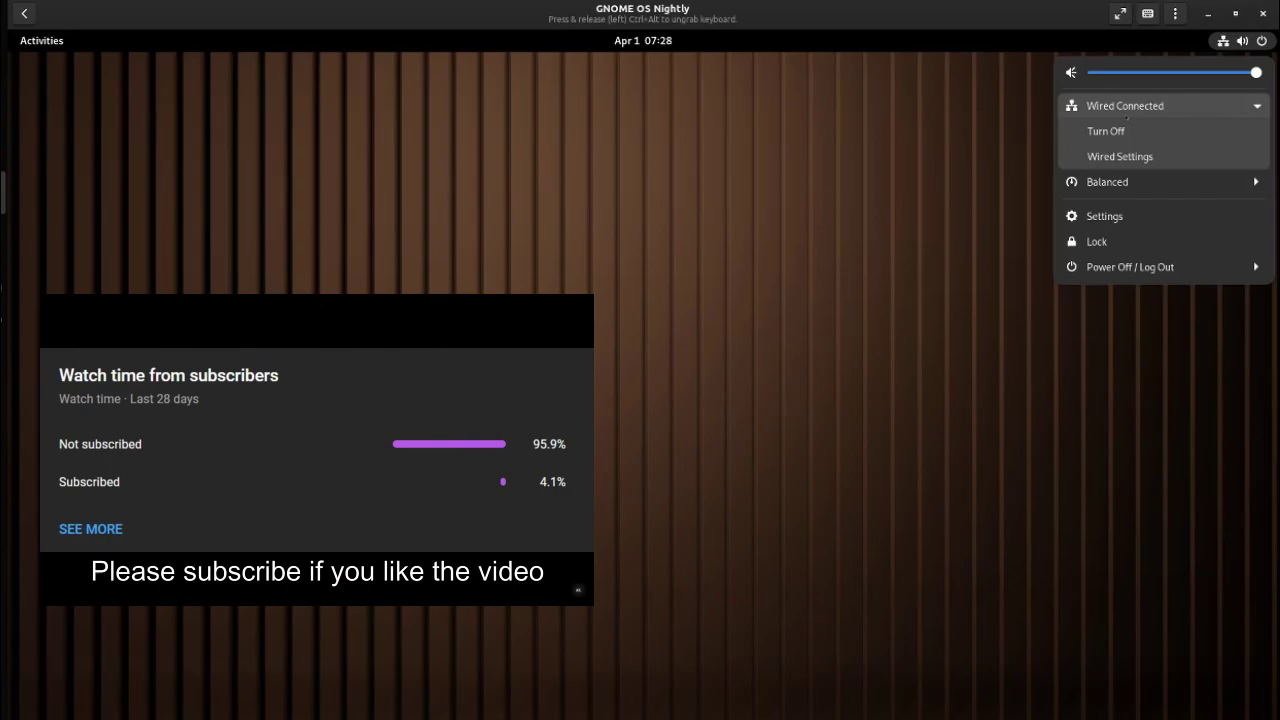
{"action": "key", "text": "Escape"}
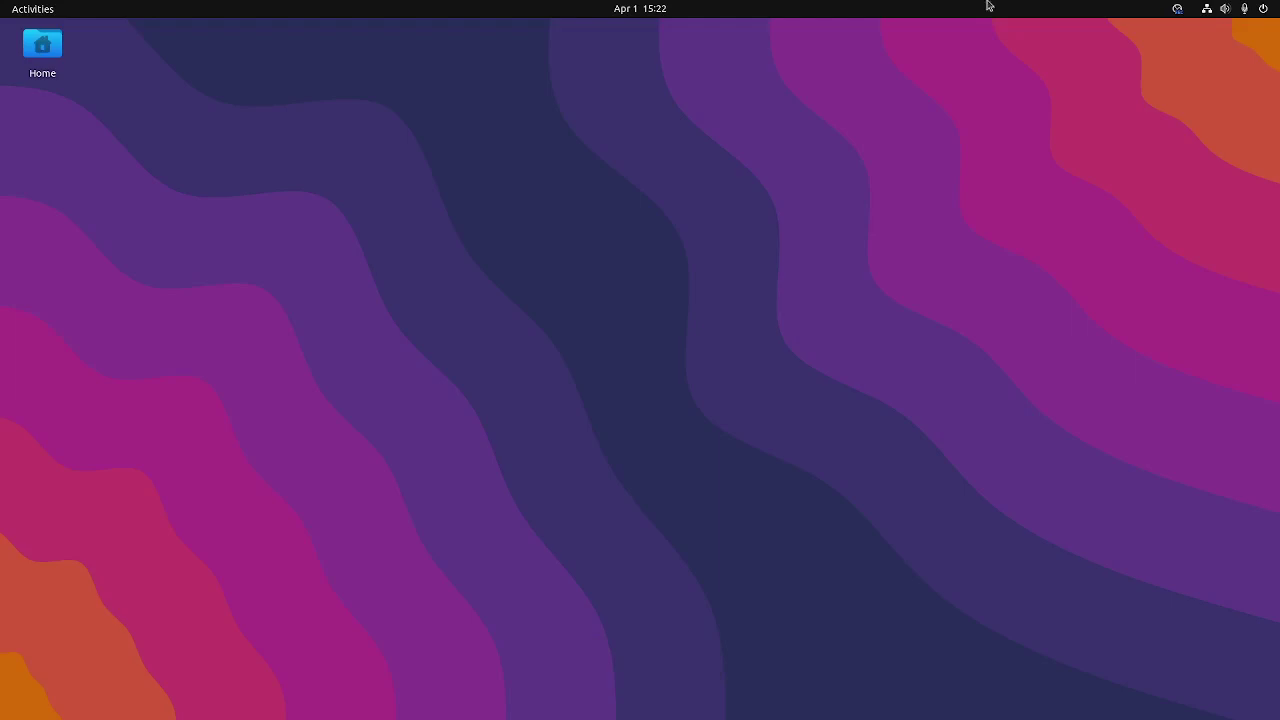
Launch Settings from the system menu and go to the Appearance page
{"action": "left_click", "coordinate": [1228, 9]}
{"action": "left_click", "coordinate": [1148, 154]}
{"action": "left_click", "coordinate": [363, 300]}
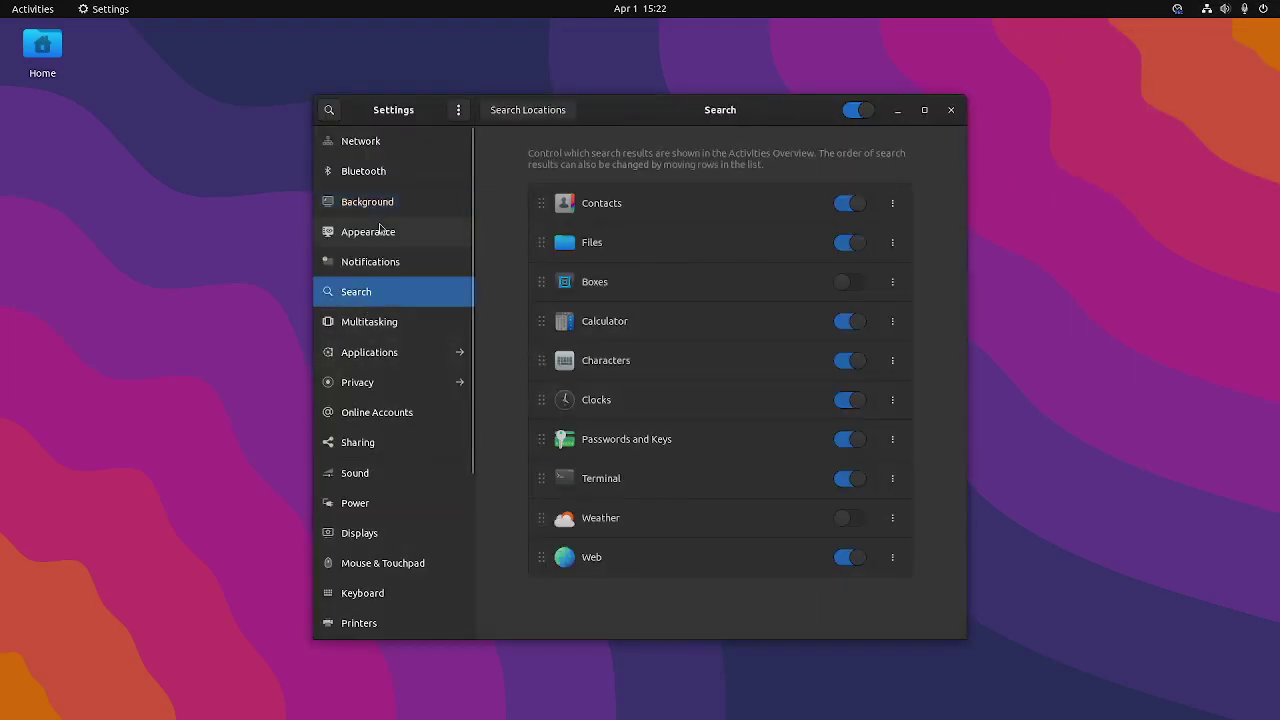
{"action": "left_click", "coordinate": [440, 234]}
Toggle between the Dark and Light styles, finishing on Light
{"action": "left_click", "coordinate": [810, 268]}
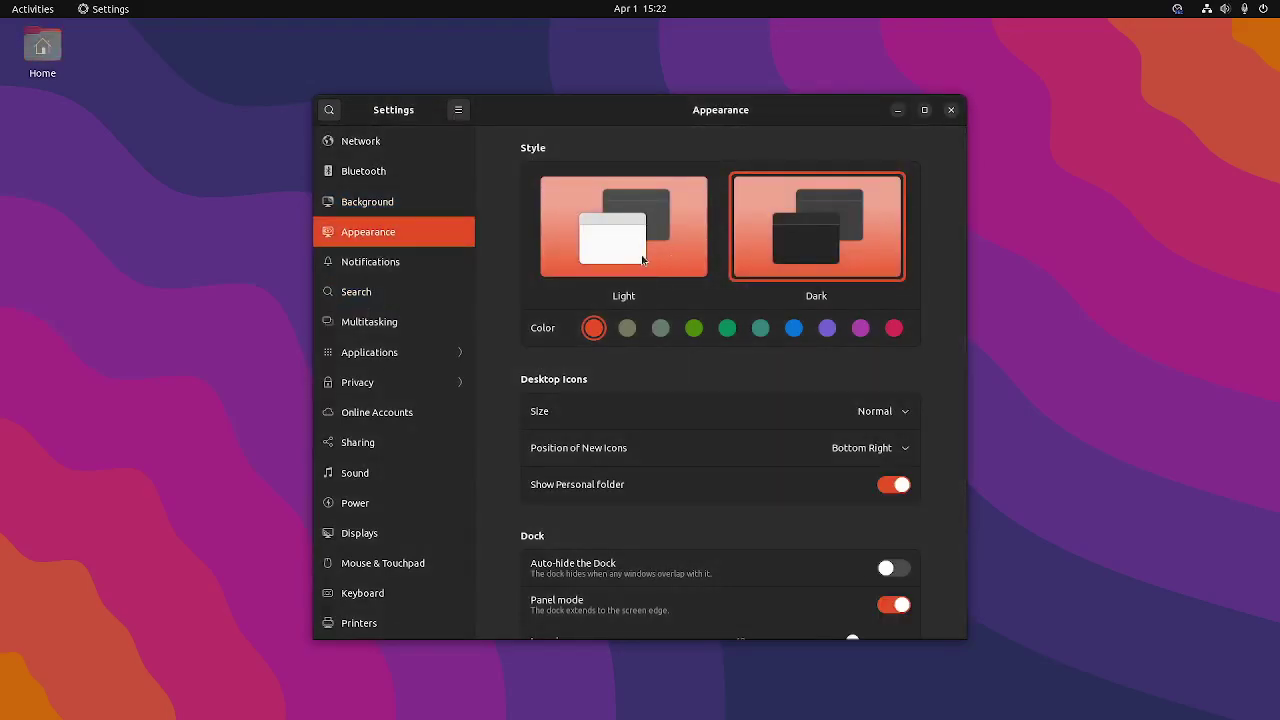
{"action": "left_click", "coordinate": [642, 260]}
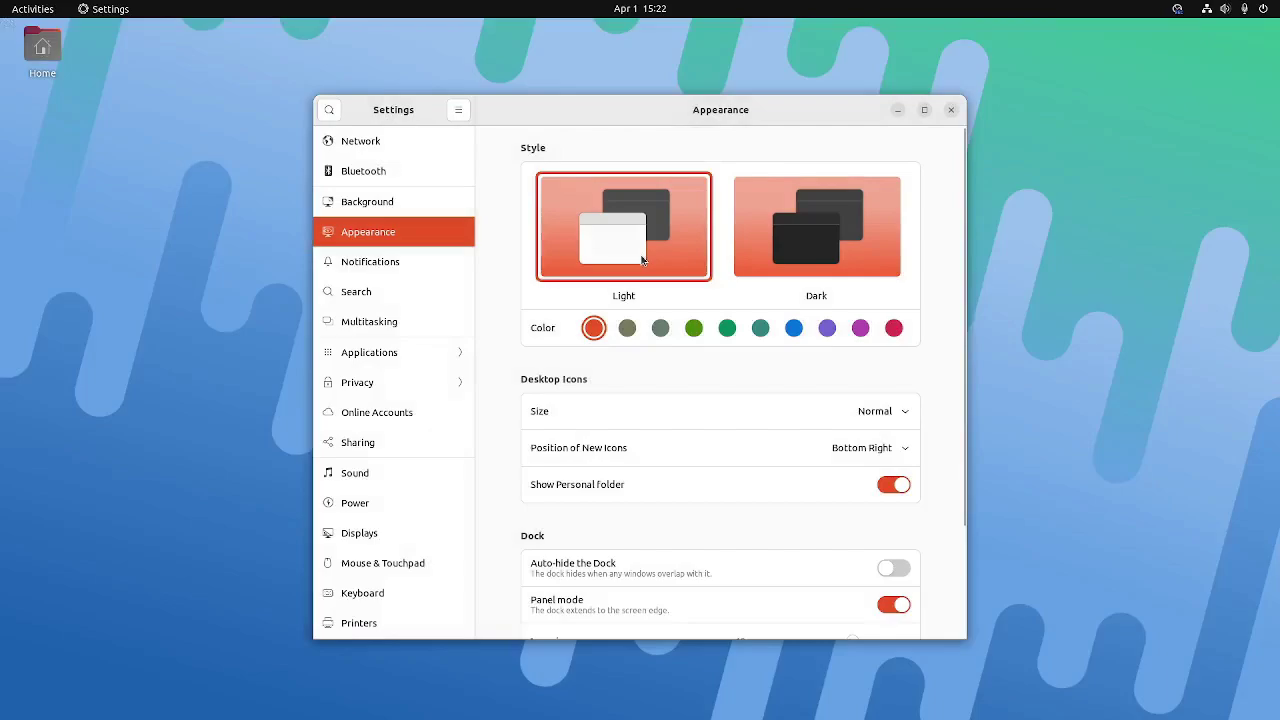
{"action": "left_click", "coordinate": [805, 264]}
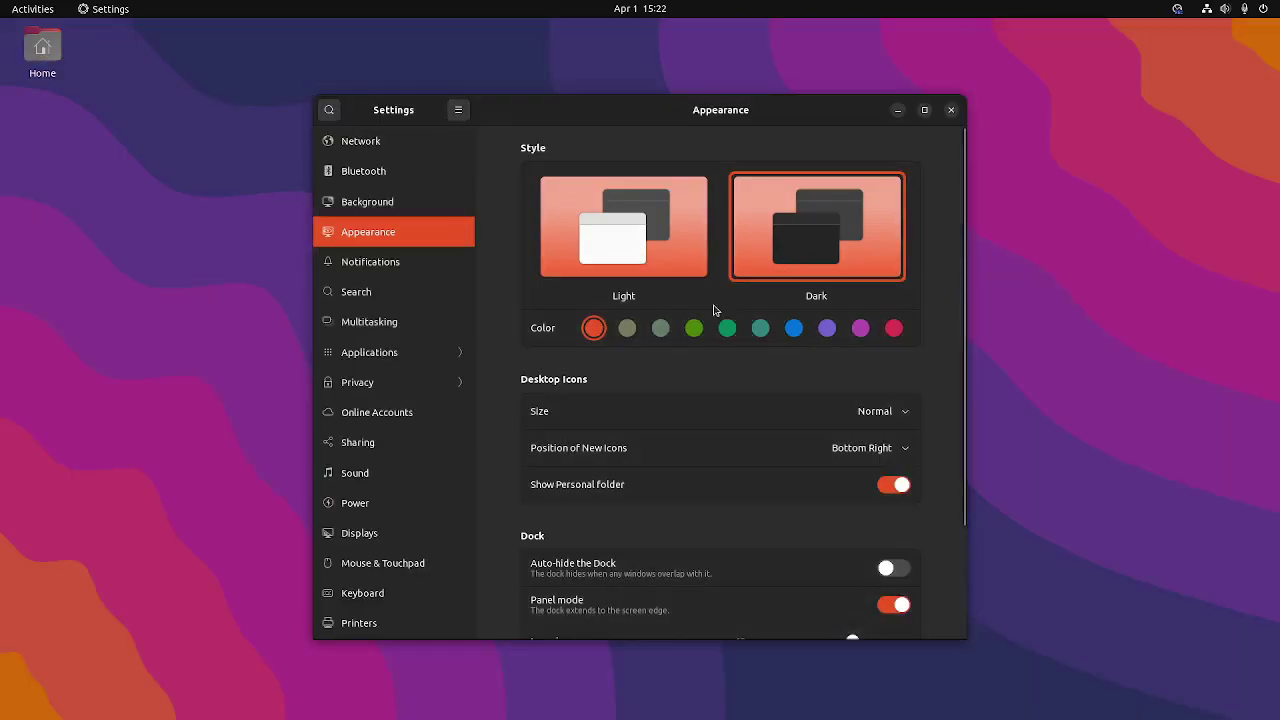
{"action": "left_click", "coordinate": [689, 233]}
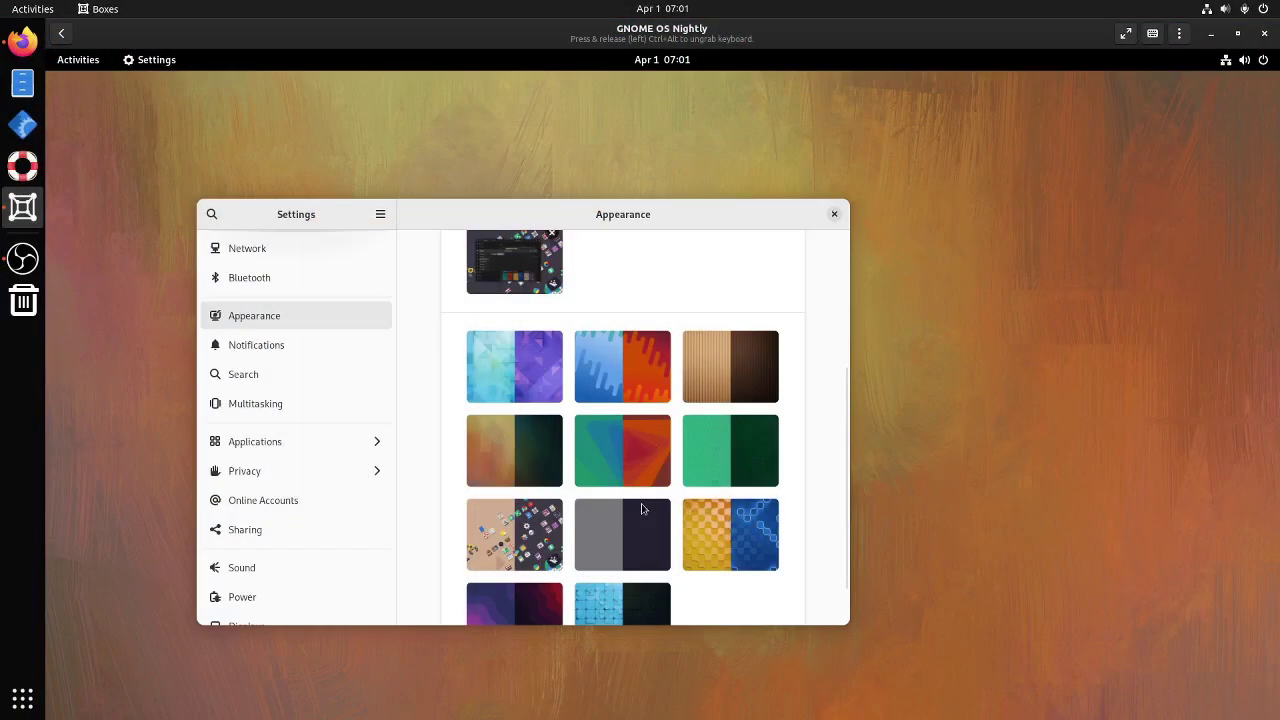
Make the blue tiled picture the background and switch the system to the Dark style
{"action": "scroll", "coordinate": [642, 509], "scroll_direction": "down", "scroll_amount": 1}
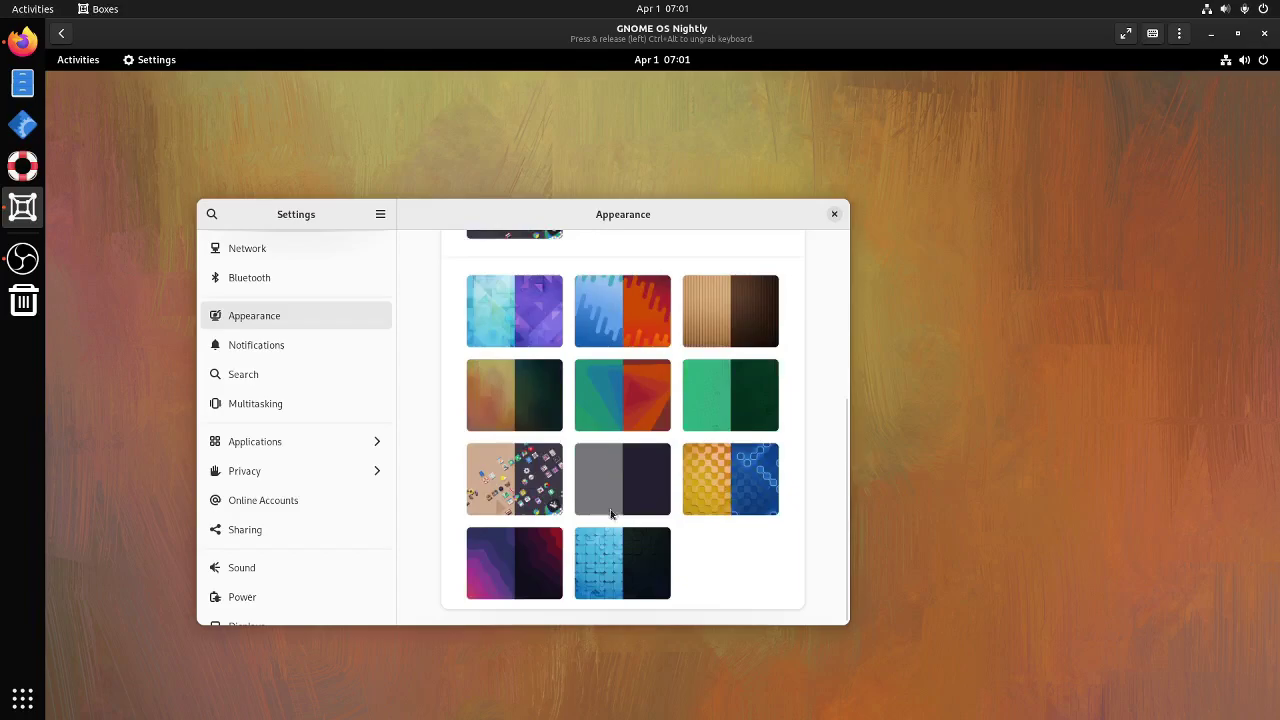
{"action": "left_click", "coordinate": [613, 559]}
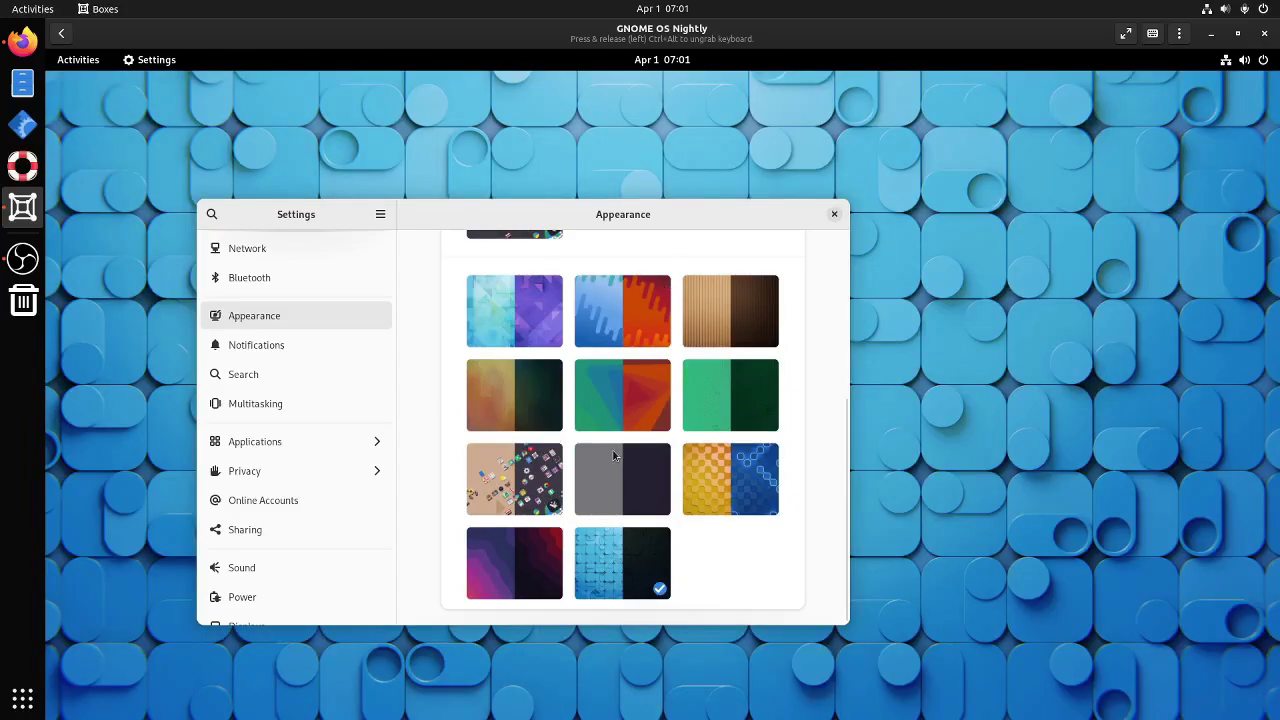
{"action": "scroll", "coordinate": [614, 454], "scroll_direction": "up", "scroll_amount": 5}
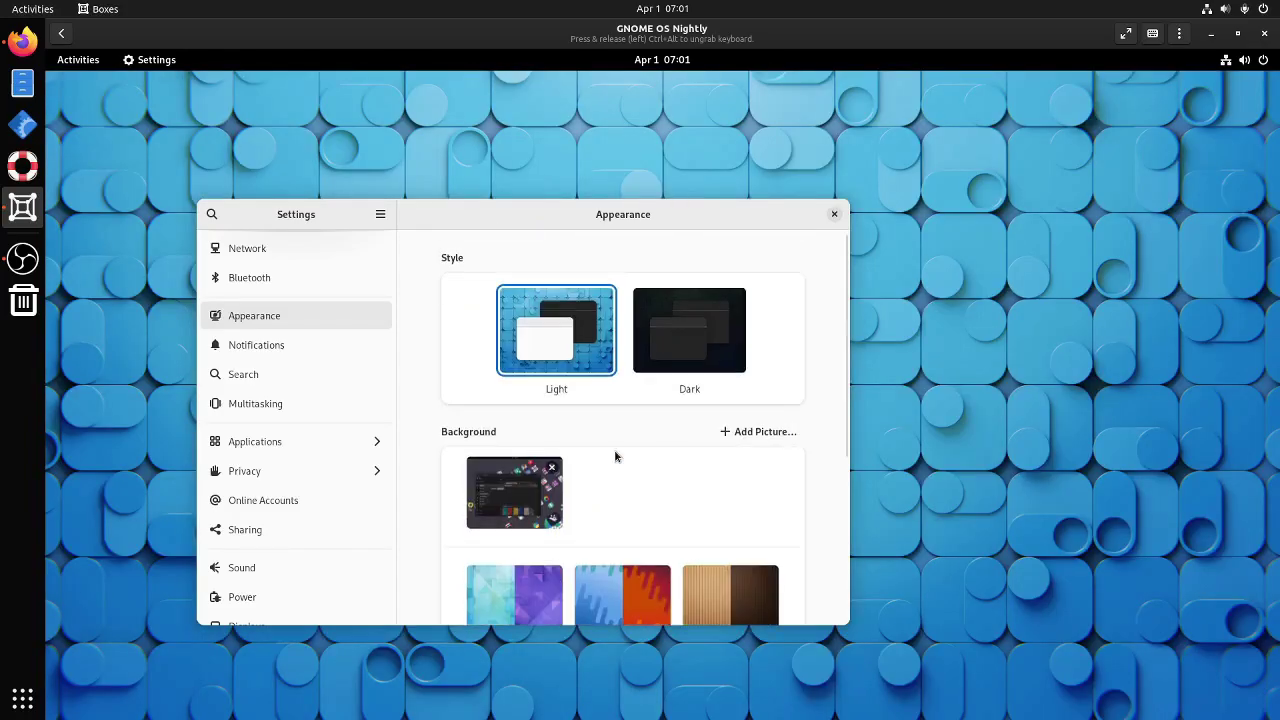
{"action": "left_click", "coordinate": [689, 330]}
Reposition the Settings window and set the colourful sticker picture as the desktop background
{"action": "left_click_drag", "start_coordinate": [654, 220], "coordinate": [503, 415]}
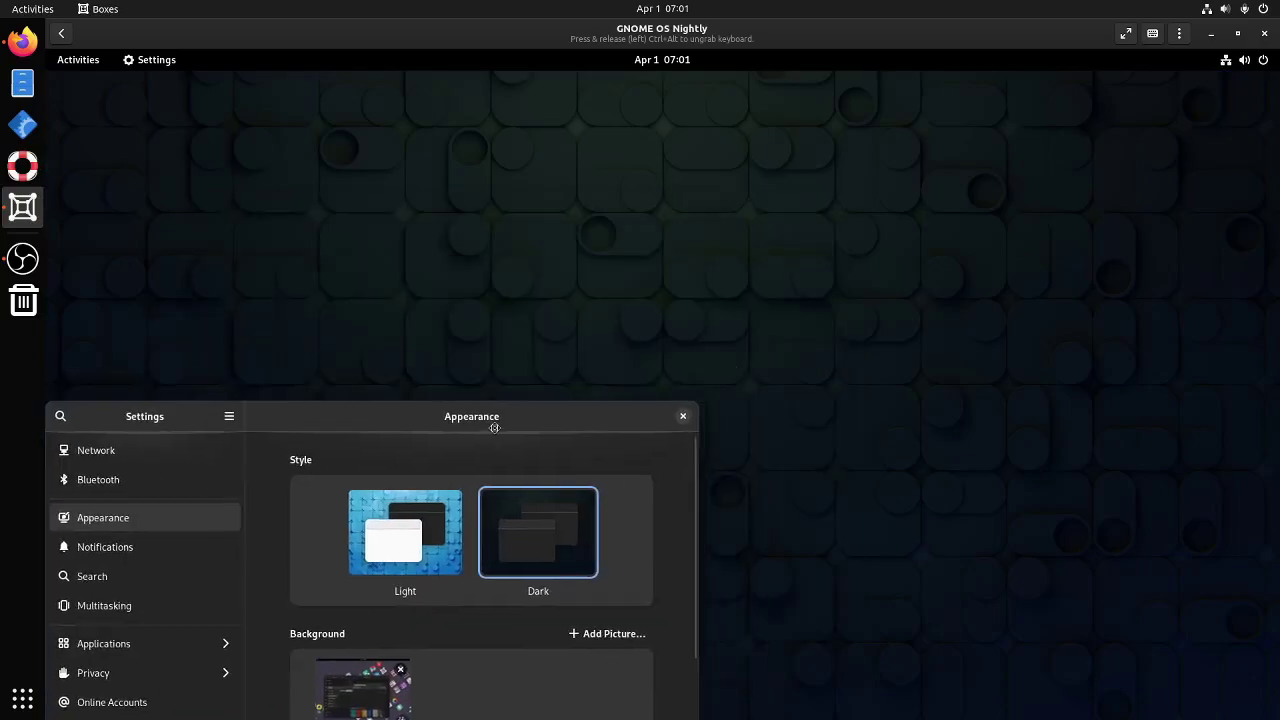
{"action": "left_click_drag", "start_coordinate": [592, 271], "coordinate": [737, 172]}
{"action": "scroll", "coordinate": [686, 423], "scroll_direction": "down", "scroll_amount": 4}
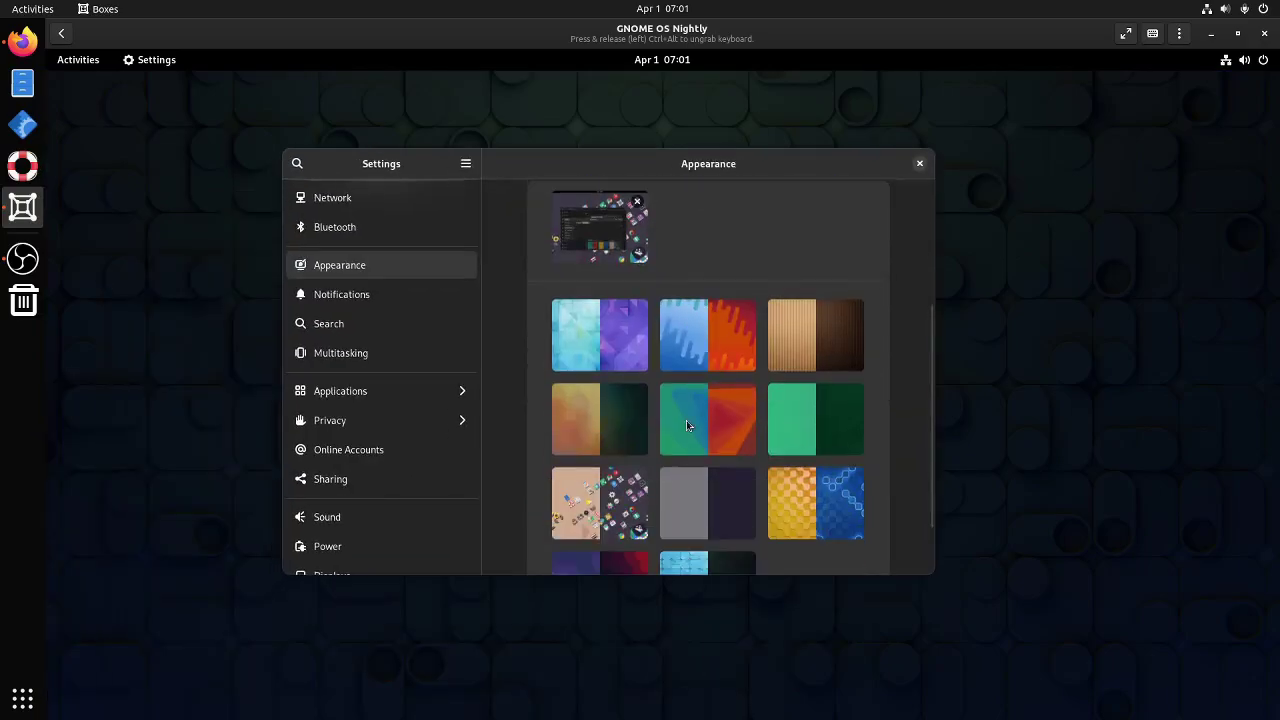
{"action": "left_click", "coordinate": [621, 492]}
{"action": "left_click_drag", "start_coordinate": [686, 173], "coordinate": [646, 229]}
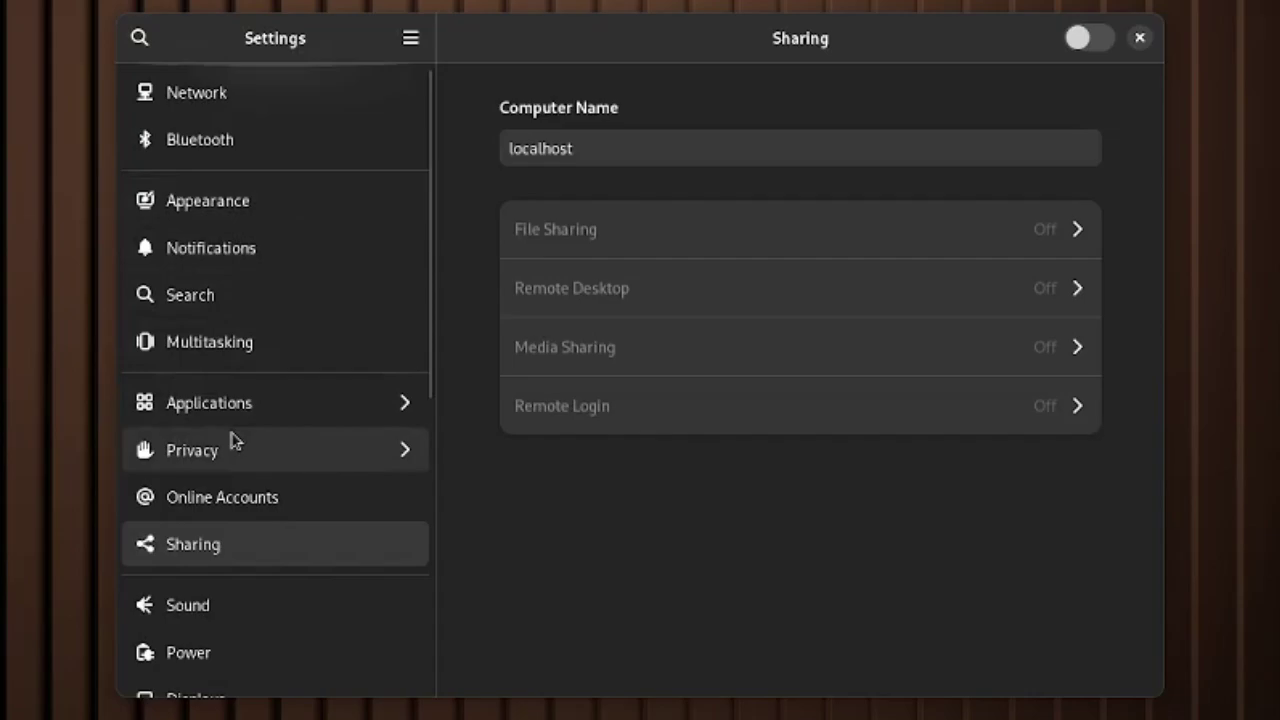
Scroll through the Settings sidebar and open the Applications panel to browse per-app options
{"action": "scroll", "coordinate": [229, 340], "scroll_direction": "down", "scroll_amount": 4}
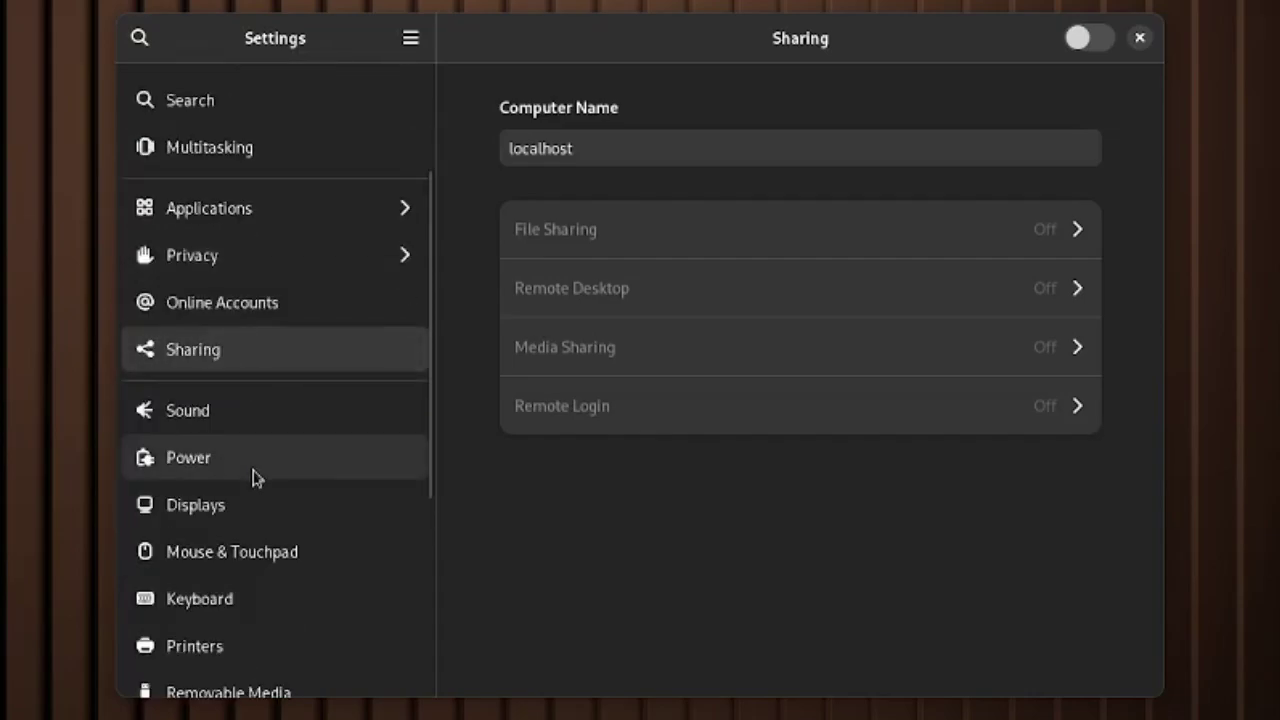
{"action": "scroll", "coordinate": [254, 477], "scroll_direction": "down", "scroll_amount": 5}
{"action": "scroll", "coordinate": [256, 503], "scroll_direction": "down", "scroll_amount": 3}
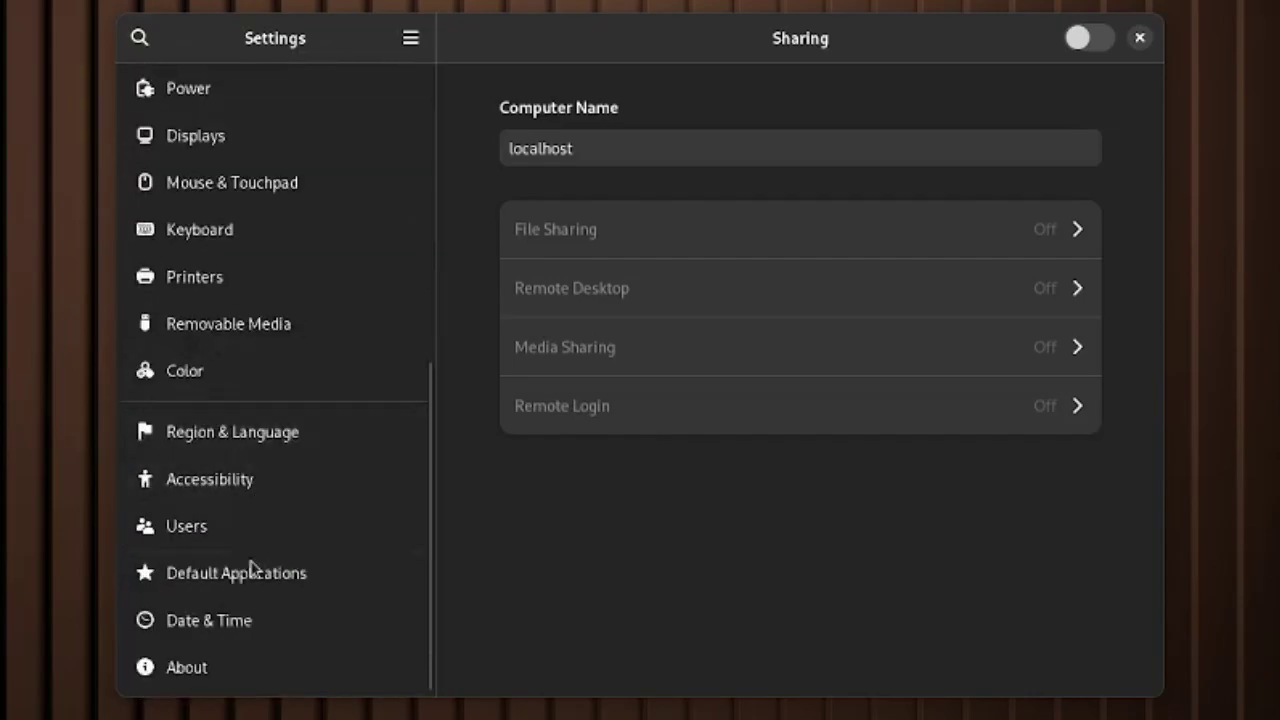
{"action": "scroll", "coordinate": [214, 280], "scroll_direction": "up", "scroll_amount": 6}
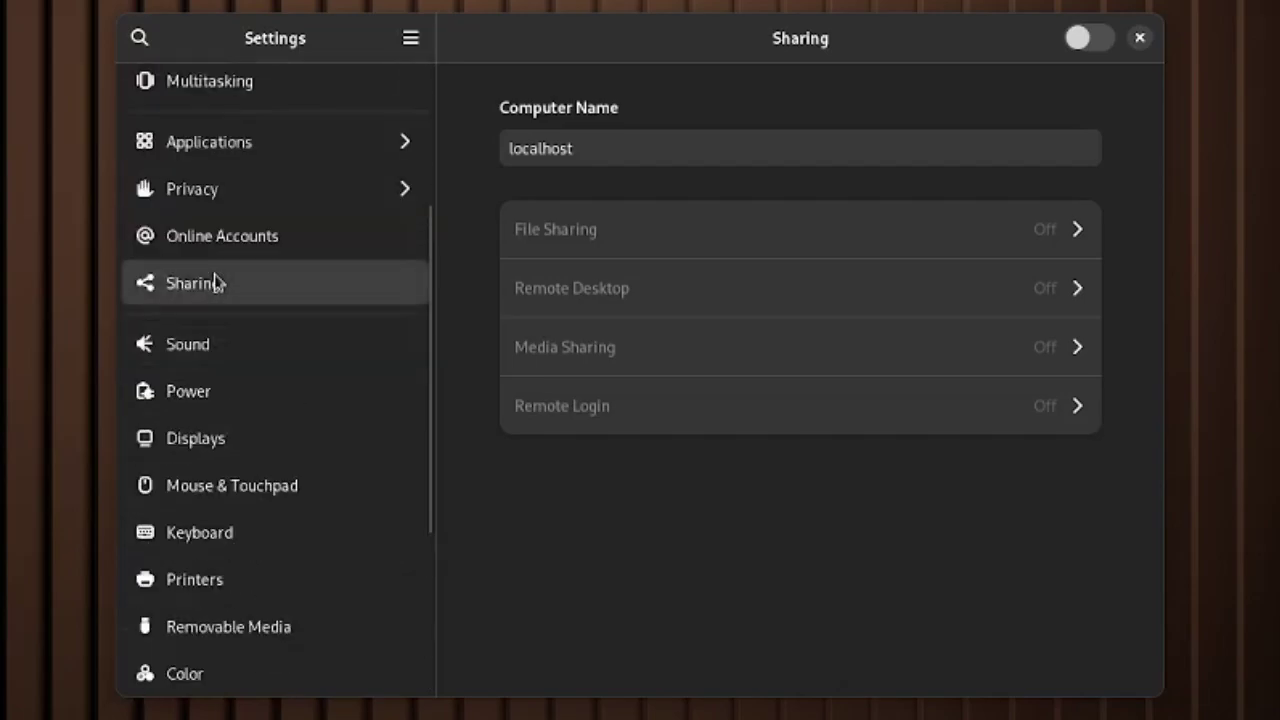
{"action": "scroll", "coordinate": [210, 282], "scroll_direction": "down", "scroll_amount": 6}
{"action": "scroll", "coordinate": [206, 283], "scroll_direction": "up", "scroll_amount": 6}
{"action": "scroll", "coordinate": [206, 283], "scroll_direction": "up", "scroll_amount": 2}
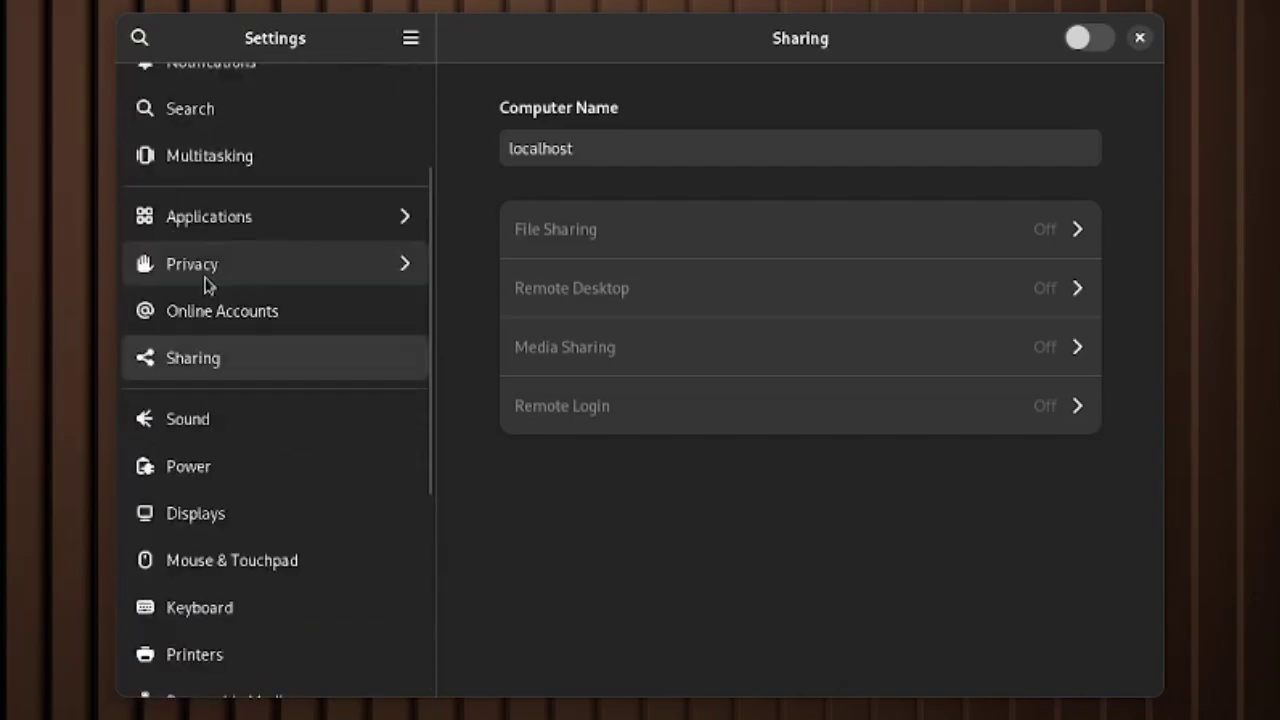
{"action": "left_click", "coordinate": [220, 217]}
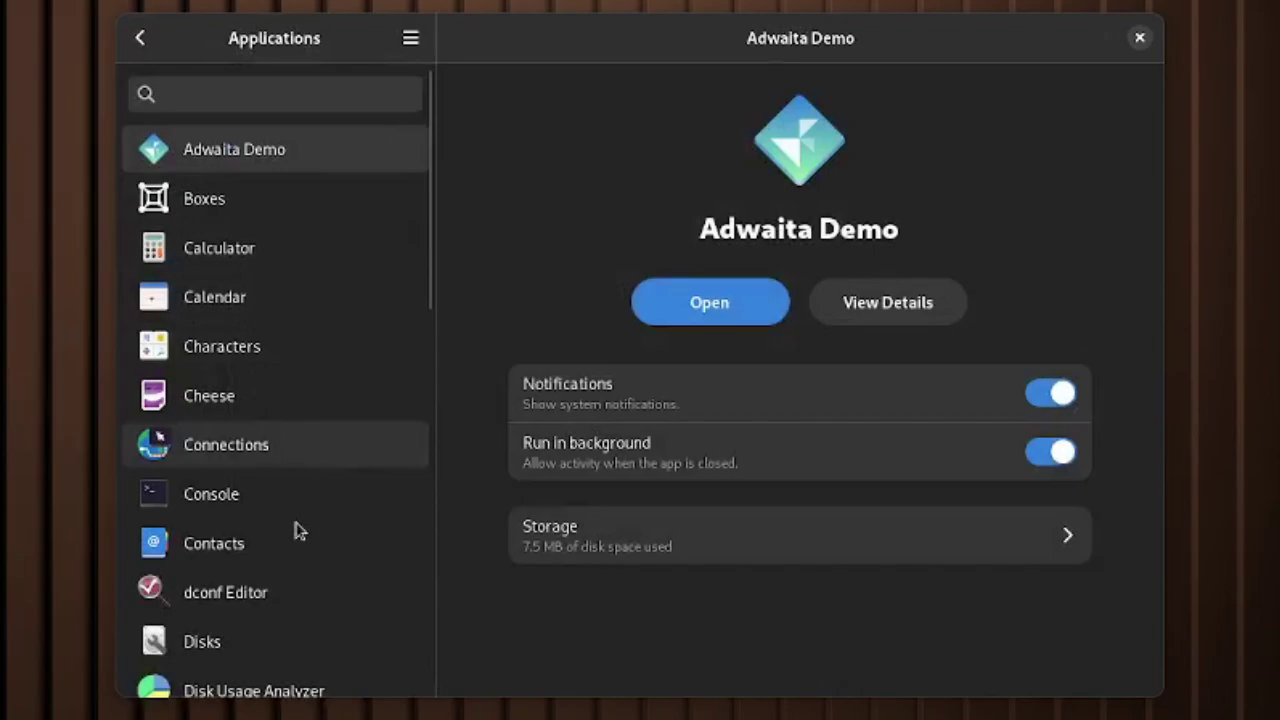
{"action": "scroll", "coordinate": [297, 491], "scroll_direction": "down", "scroll_amount": 10}
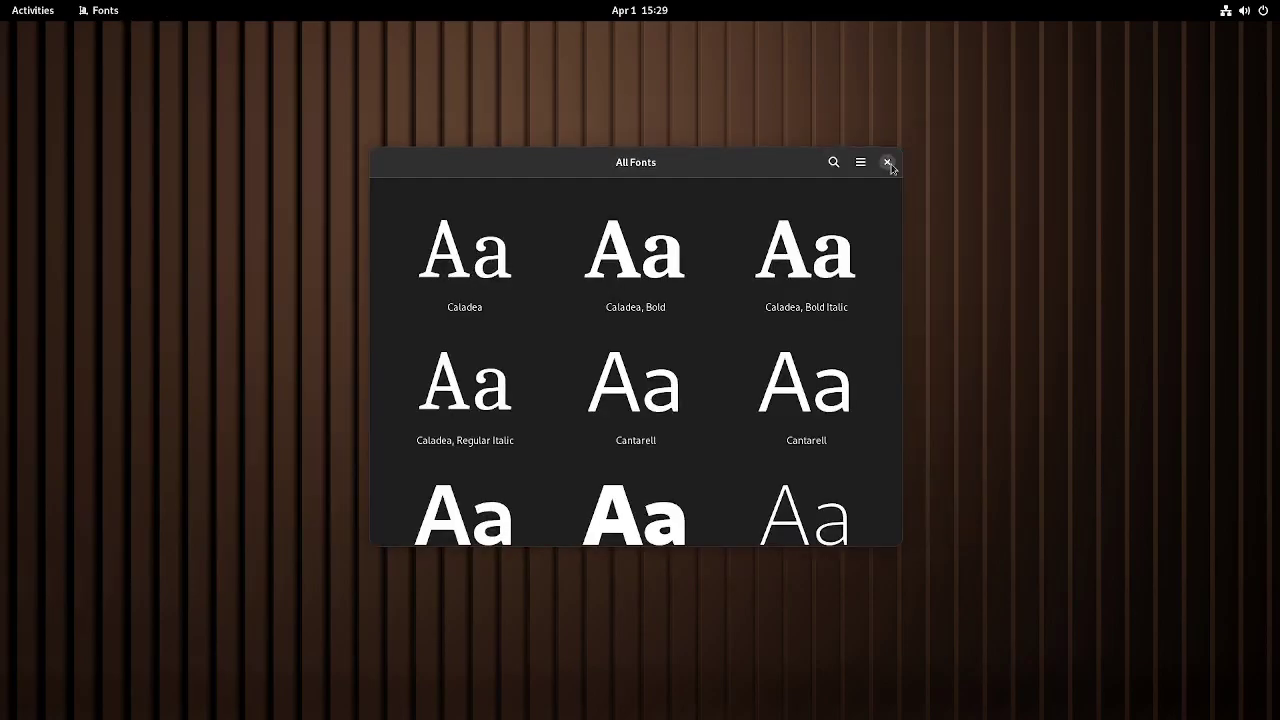
Close the Fonts window and move on to the next app
{"action": "left_click", "coordinate": [886, 163]}
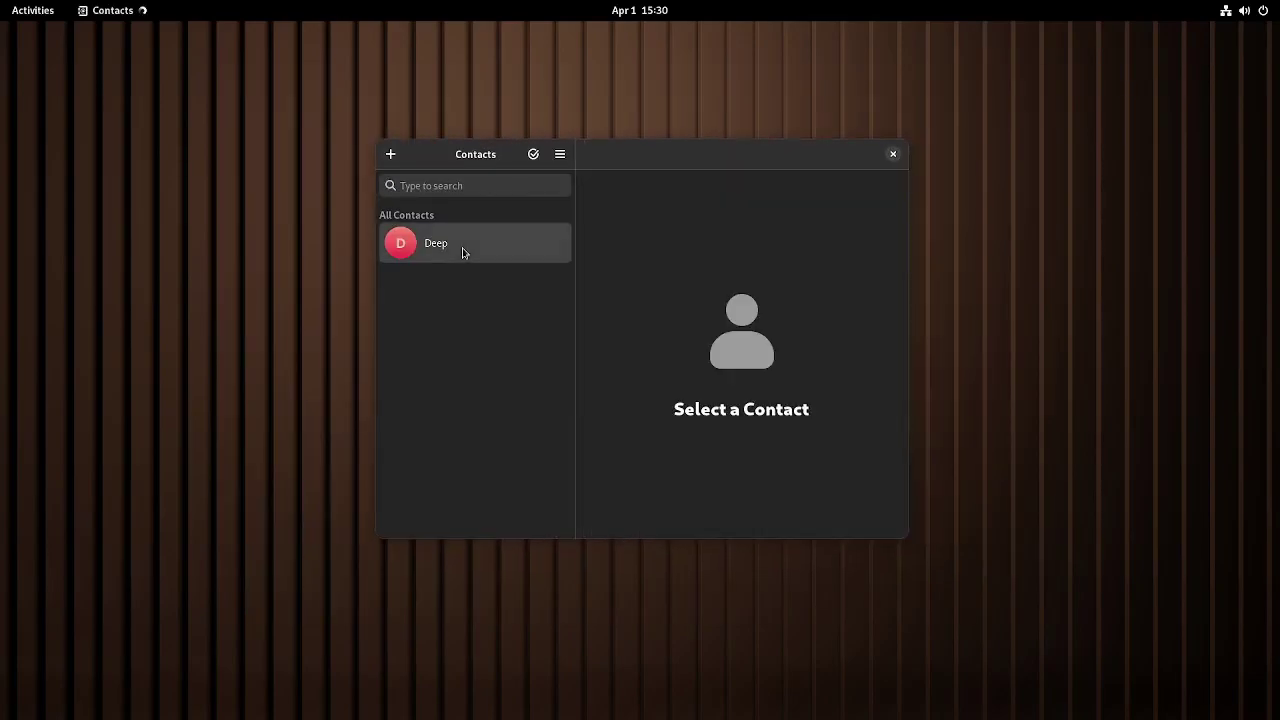
{"action": "left_click", "coordinate": [462, 252]}
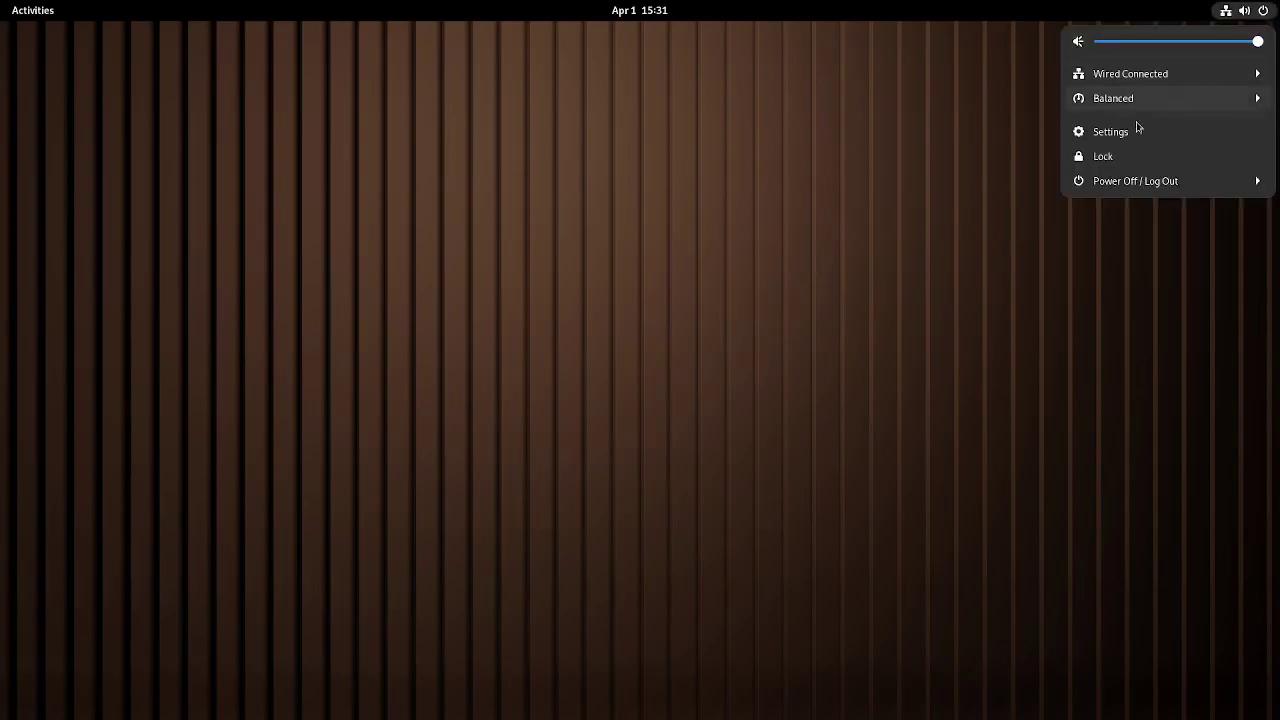
Choose Settings from the system menu
{"action": "left_click", "coordinate": [1120, 130]}
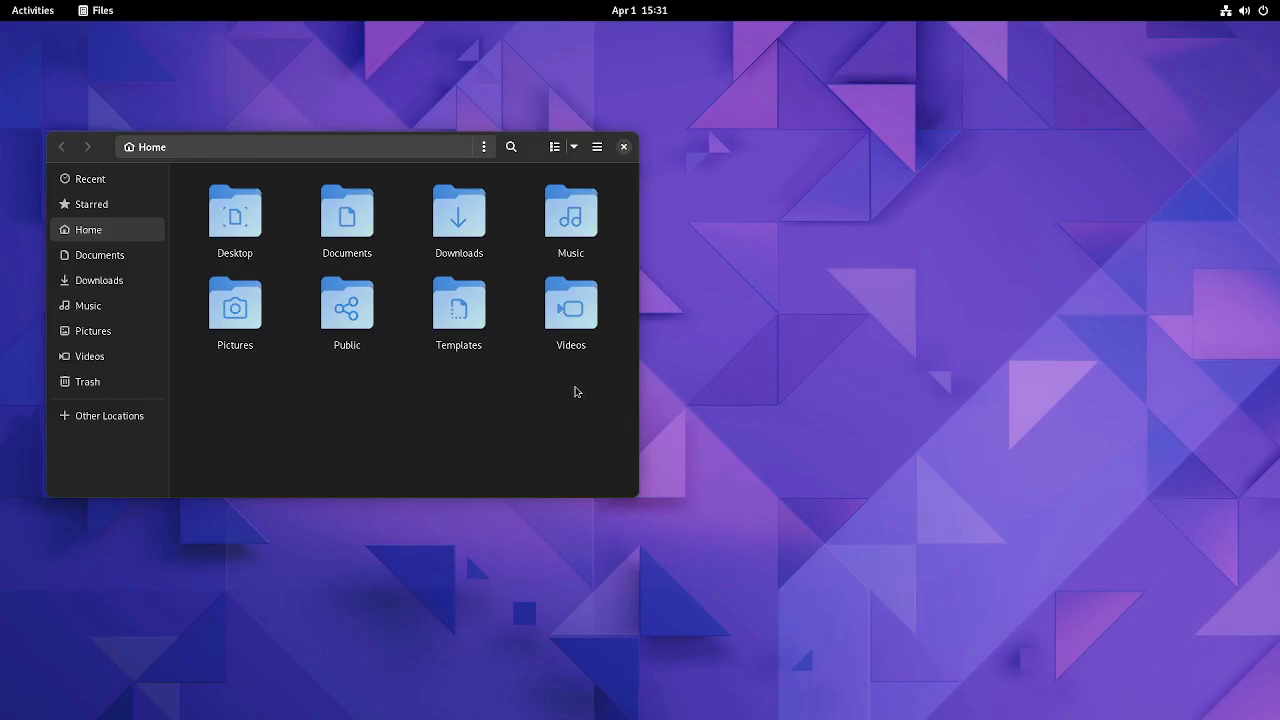
View the About Files dialog, select its 43.alpha version text, then close it
{"action": "left_click", "coordinate": [597, 147]}
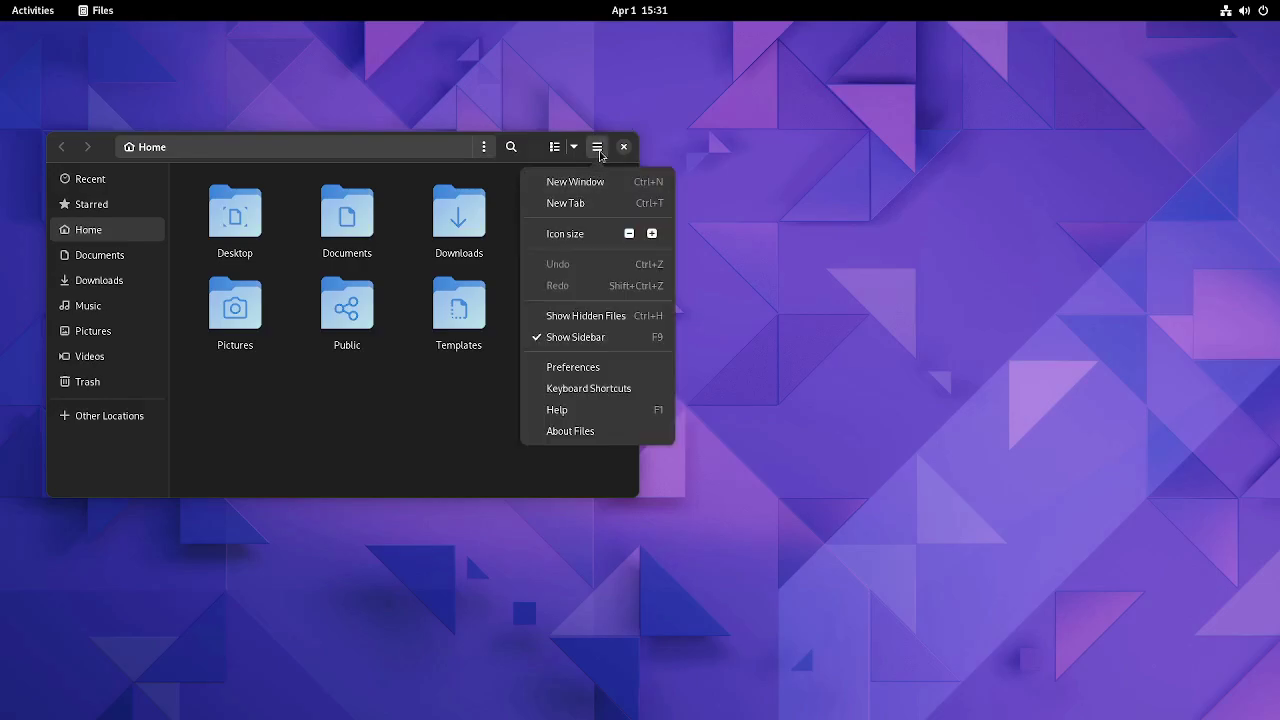
{"action": "left_click", "coordinate": [623, 431]}
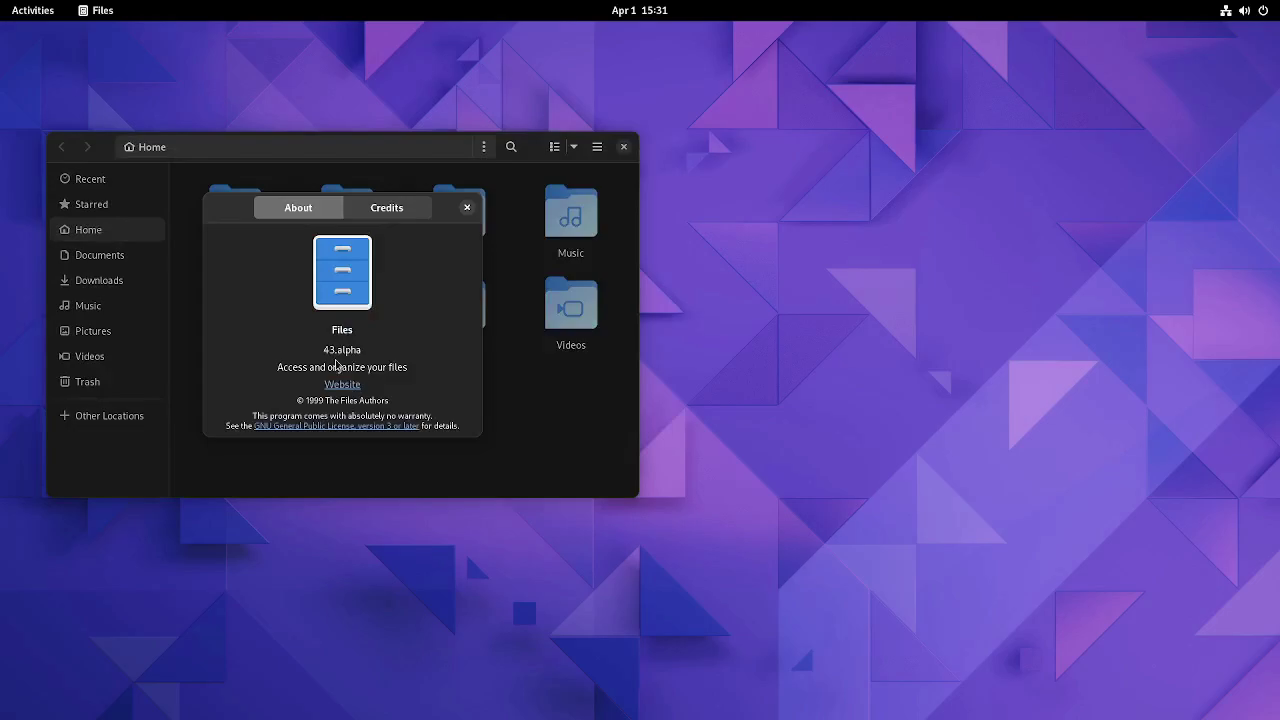
{"action": "left_click_drag", "start_coordinate": [322, 344], "coordinate": [374, 344]}
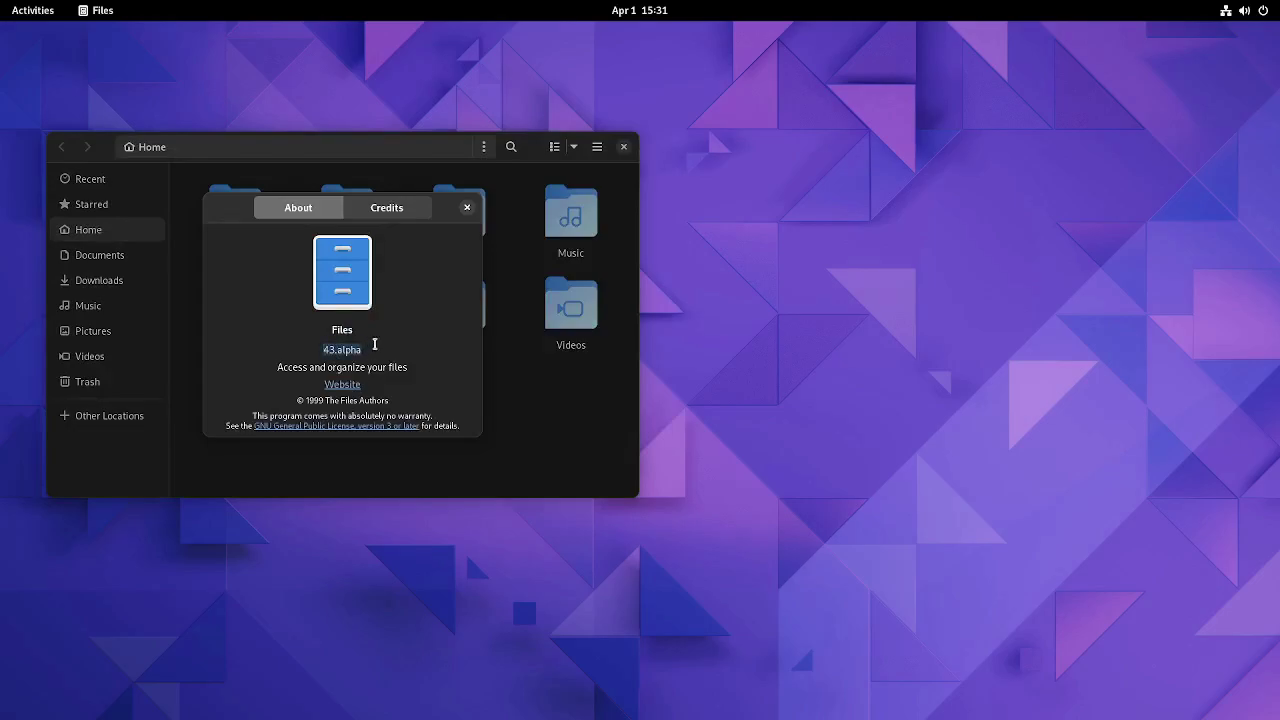
{"action": "left_click", "coordinate": [467, 208]}
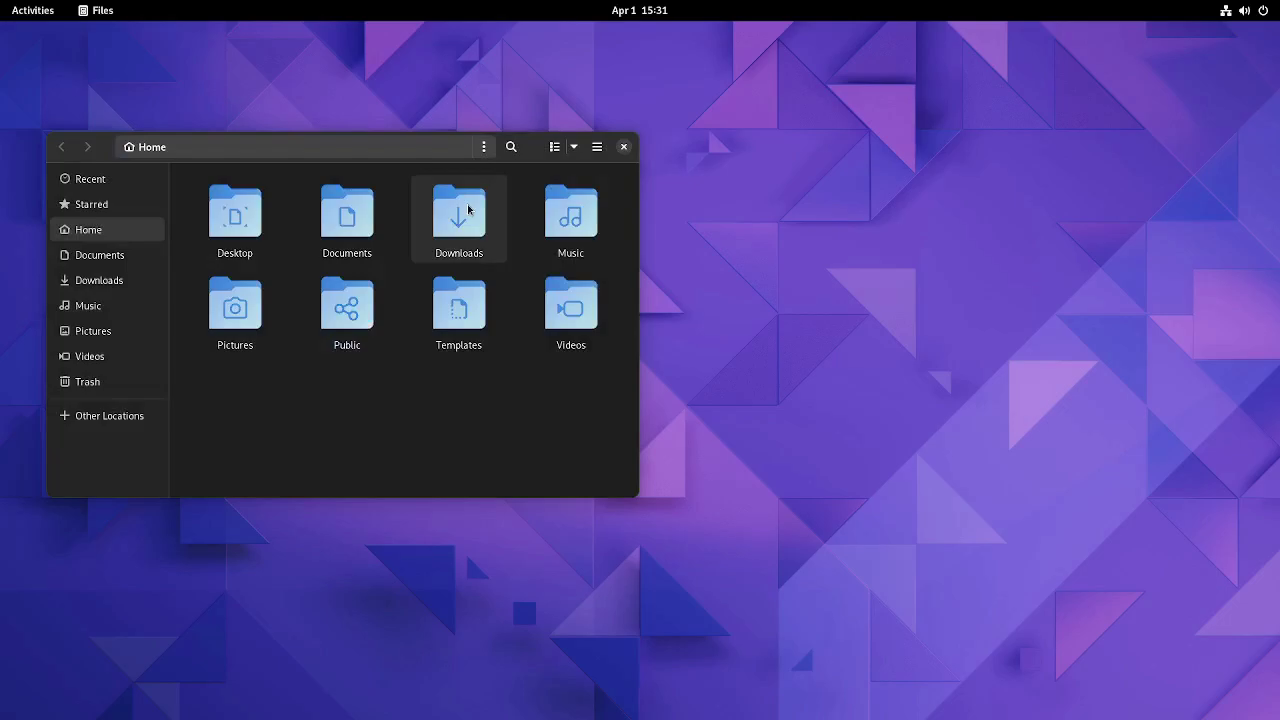
Look over the folder sorting options and the Files main menu, then dismiss them
{"action": "left_click", "coordinate": [575, 148]}
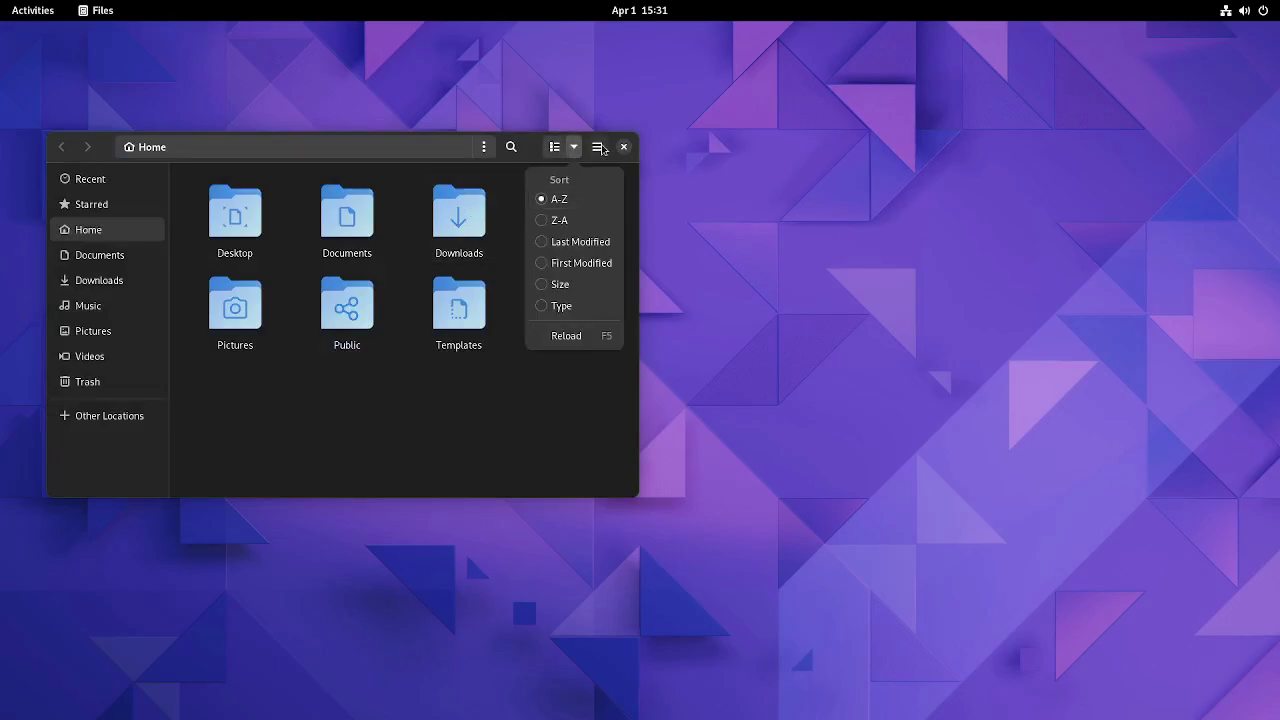
{"action": "left_click", "coordinate": [598, 148]}
{"action": "left_click", "coordinate": [598, 148]}
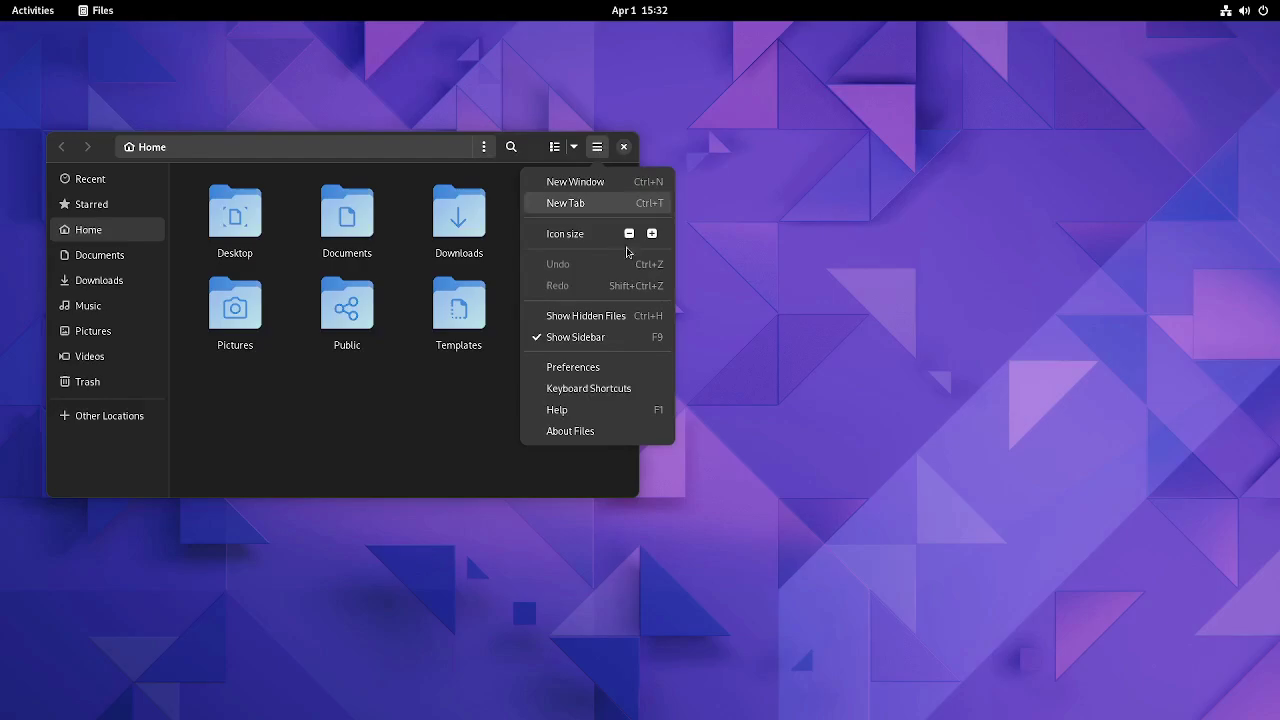
{"action": "left_click", "coordinate": [465, 411]}
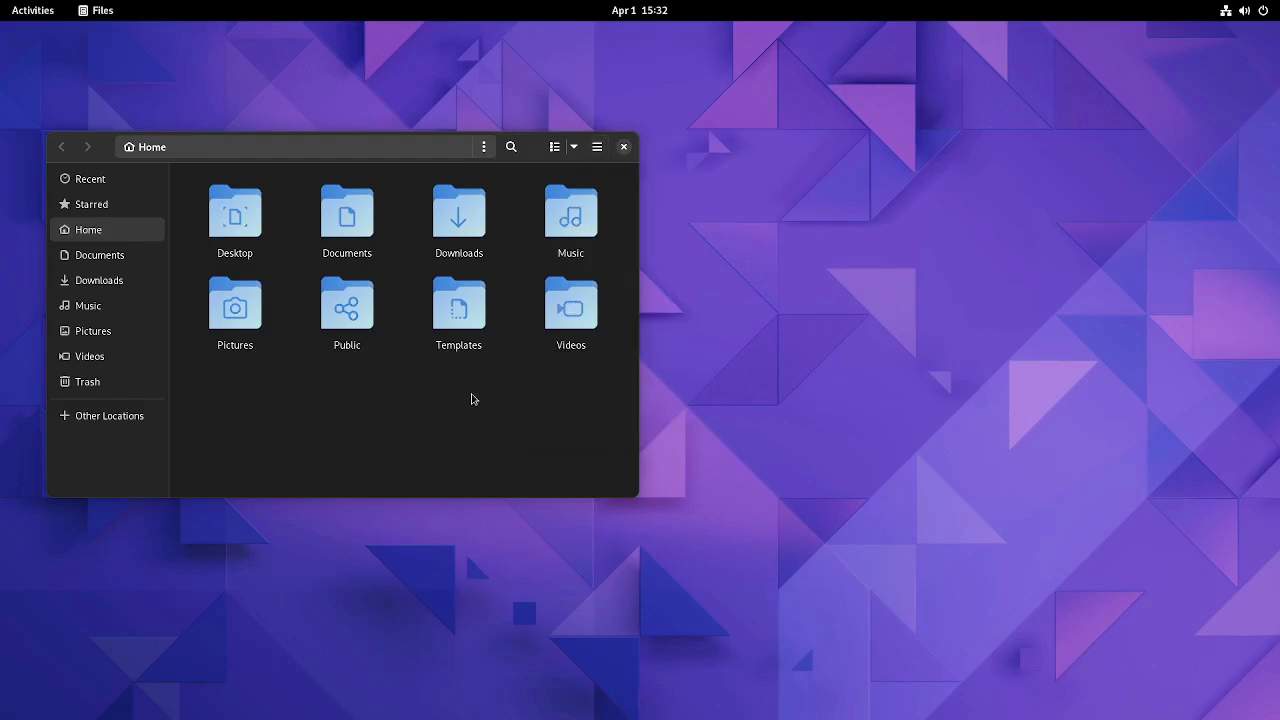
Show the installed-applications grid from the Activities overview, then hide it again
{"action": "key", "text": "super"}
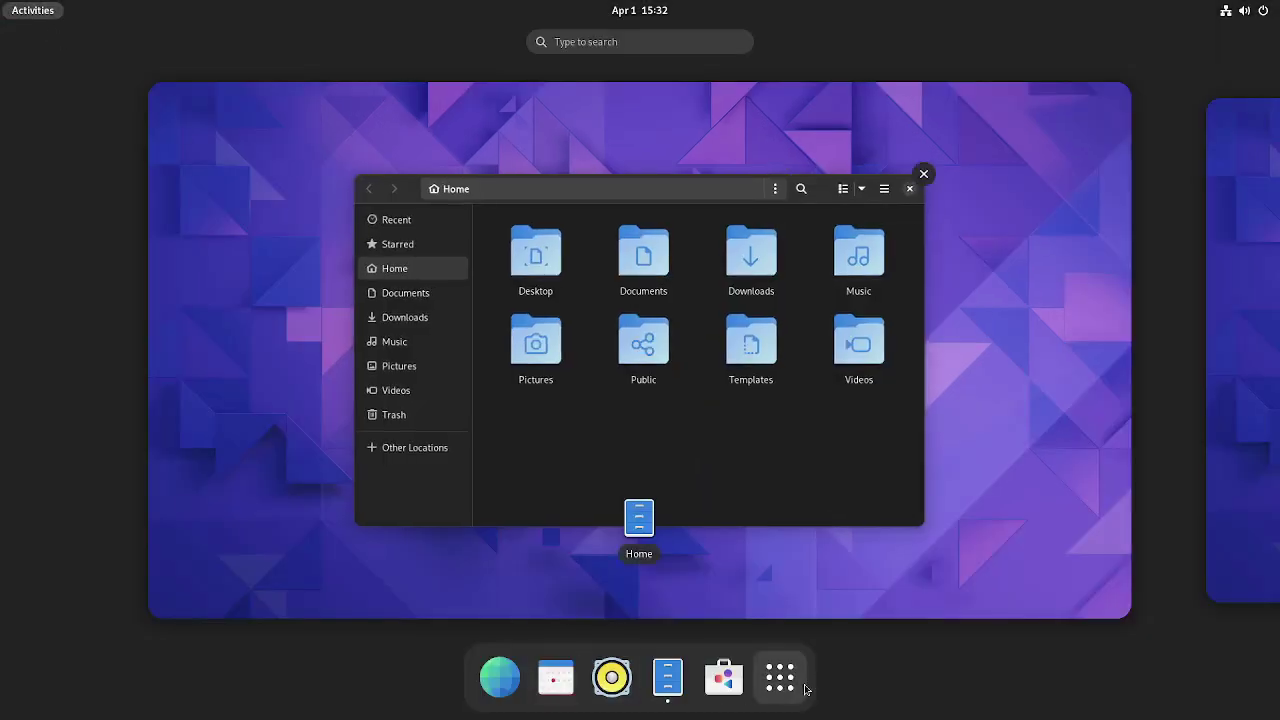
{"action": "left_click", "coordinate": [780, 678]}
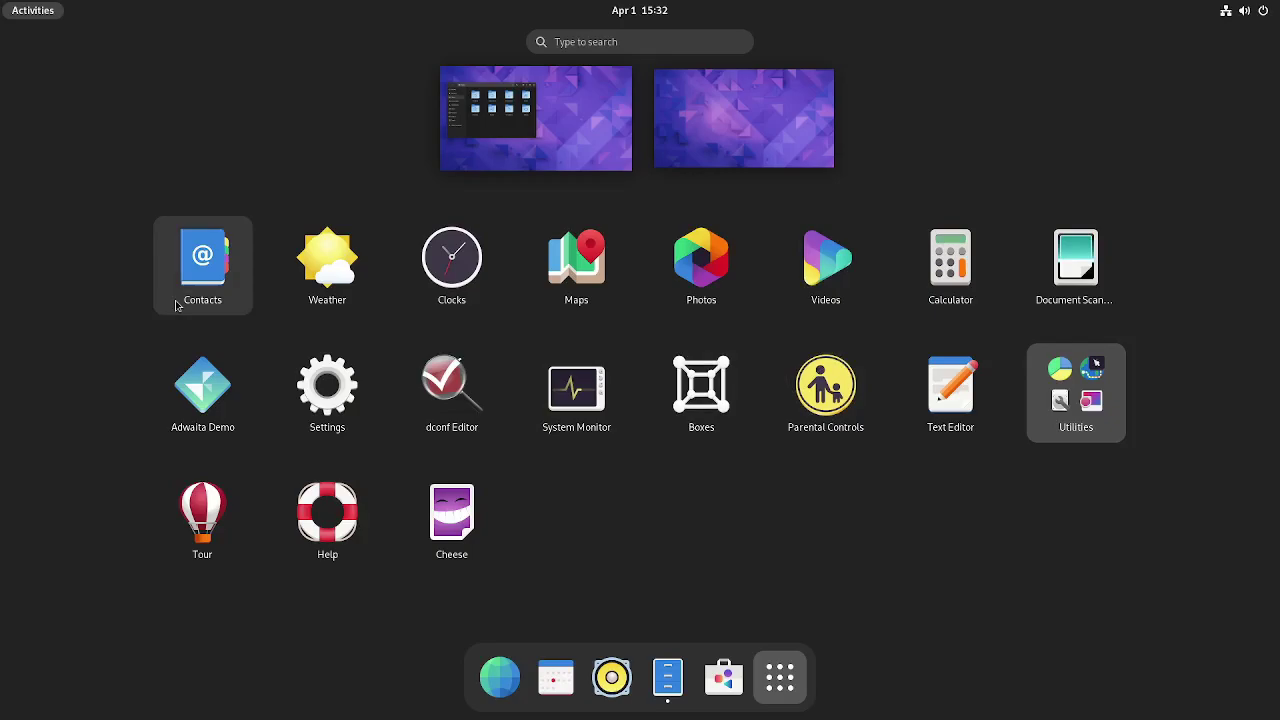
{"action": "left_click", "coordinate": [784, 681]}
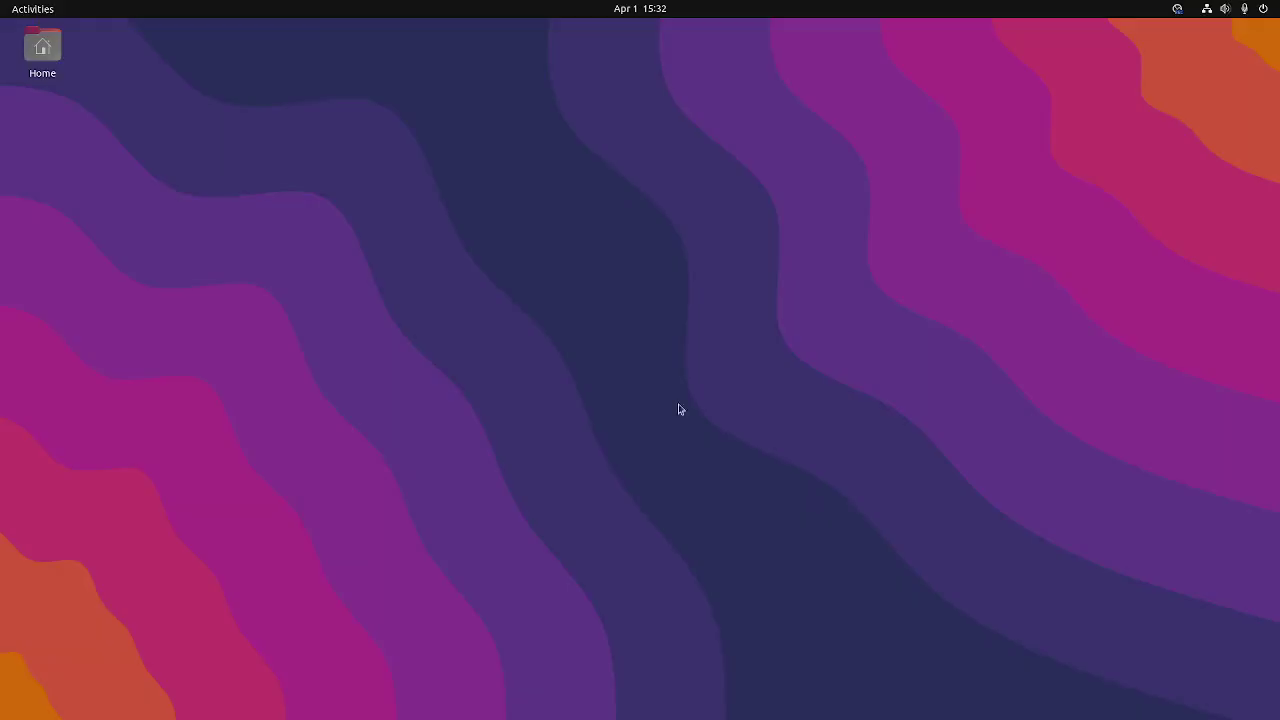
Open the Home folder from the desktop and show the About Files information
{"action": "left_click", "coordinate": [35, 66]}
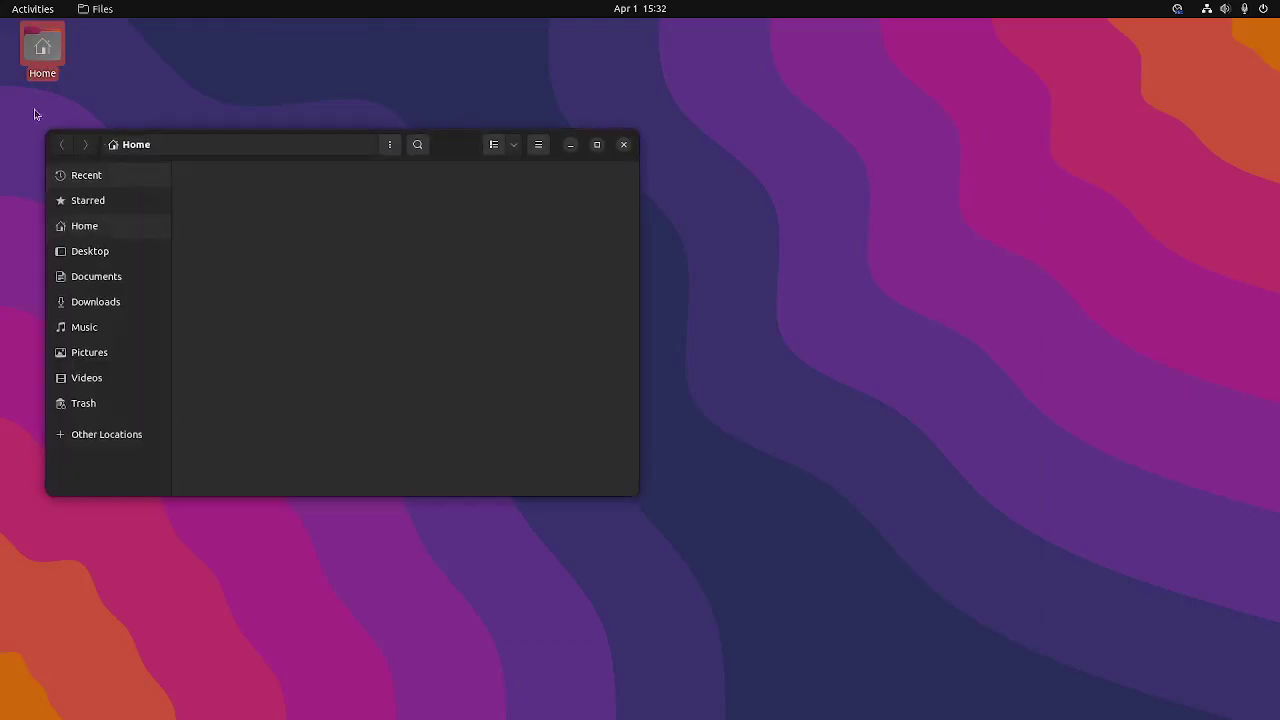
{"action": "left_click", "coordinate": [539, 146]}
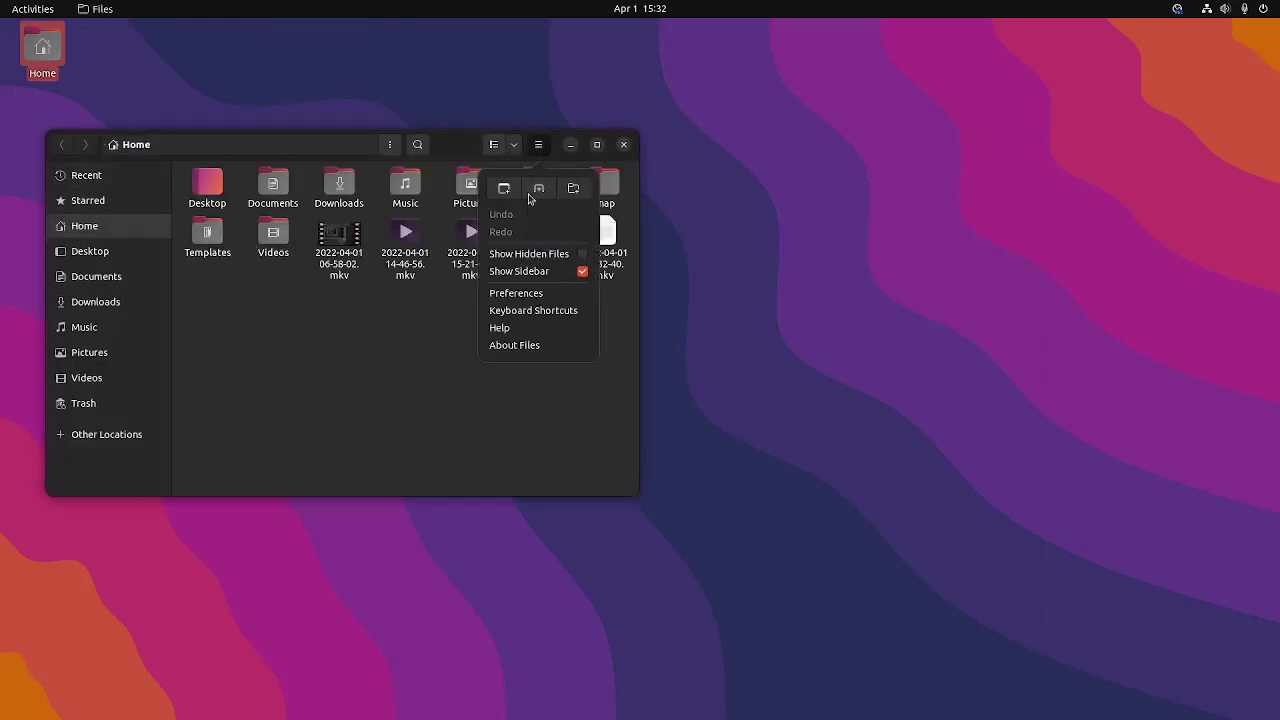
{"action": "left_click", "coordinate": [523, 345]}
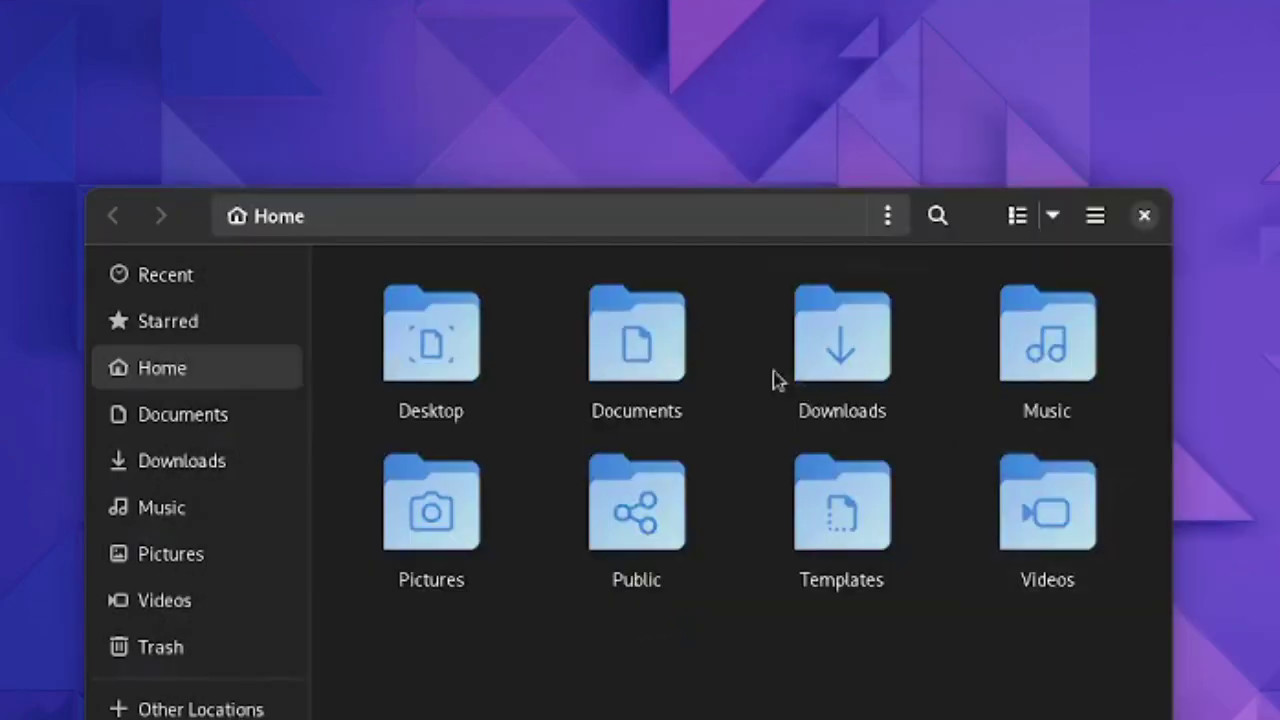
Browse Documents and Desktop, then start renaming the 'new renaming interface' folder
{"action": "double_click", "coordinate": [583, 371]}
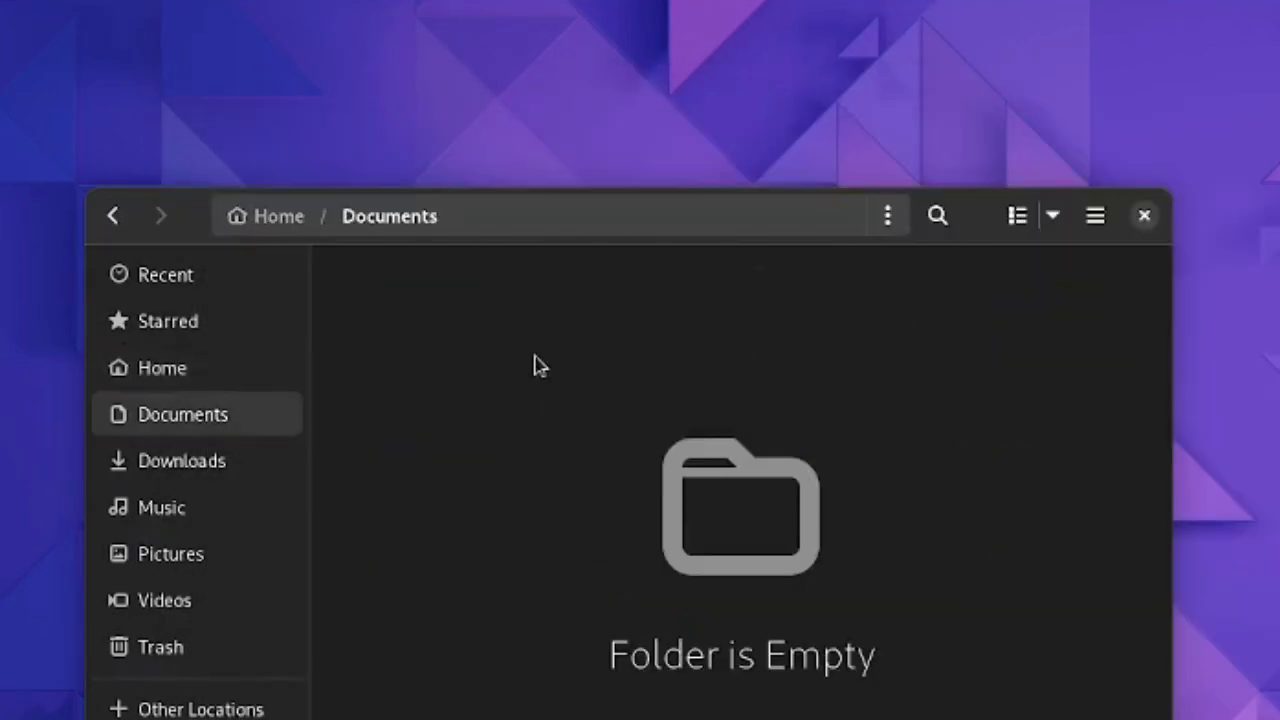
{"action": "left_click", "coordinate": [277, 227]}
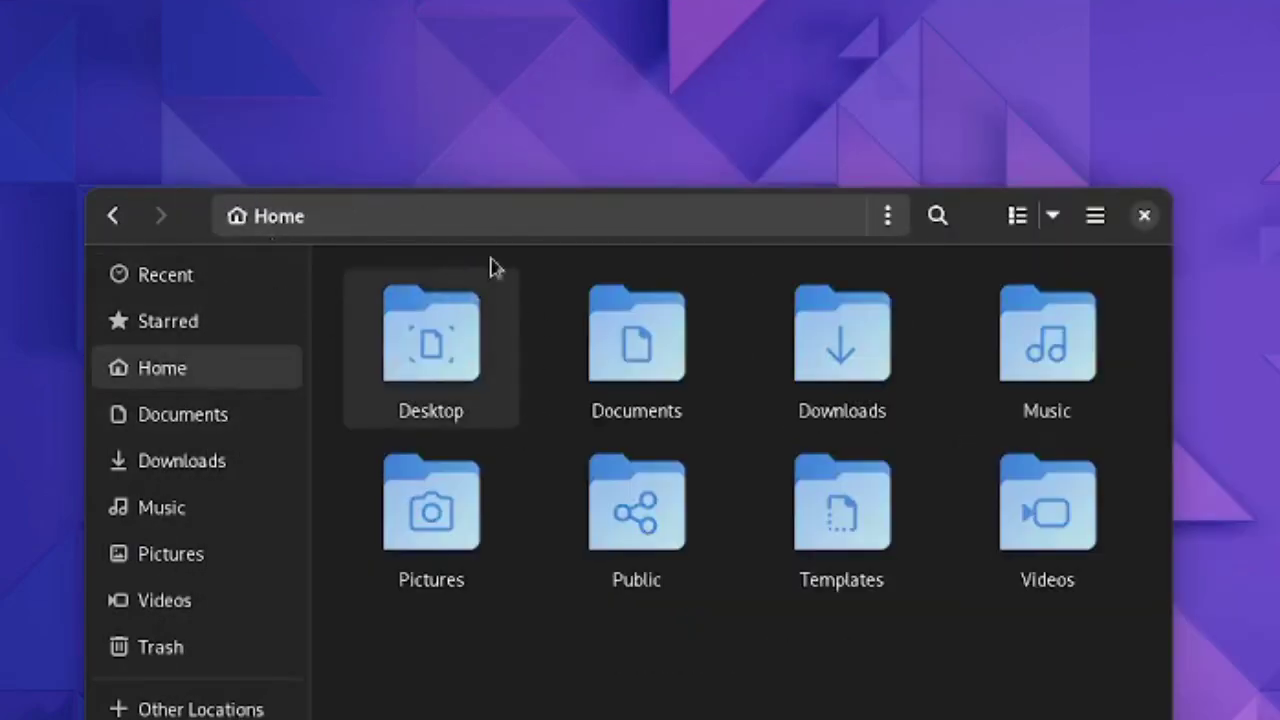
{"action": "double_click", "coordinate": [450, 326]}
{"action": "double_click", "coordinate": [441, 318]}
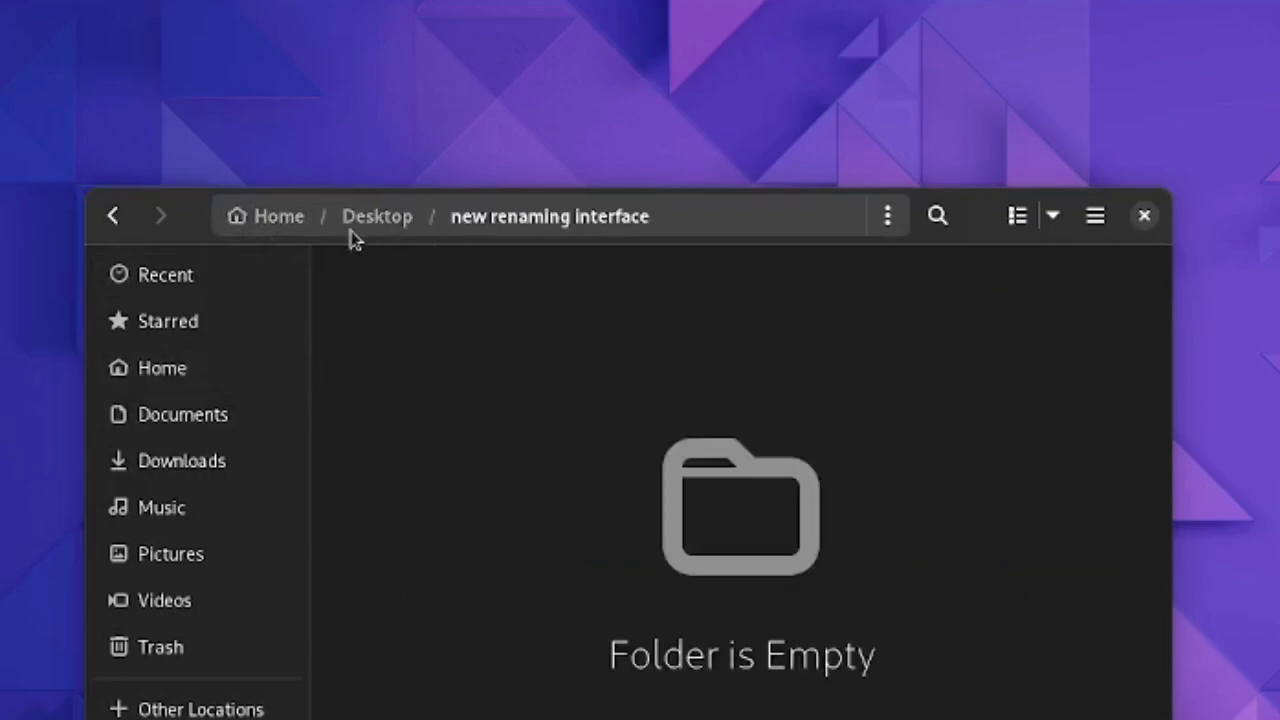
{"action": "left_click", "coordinate": [370, 222]}
{"action": "right_click", "coordinate": [400, 340]}
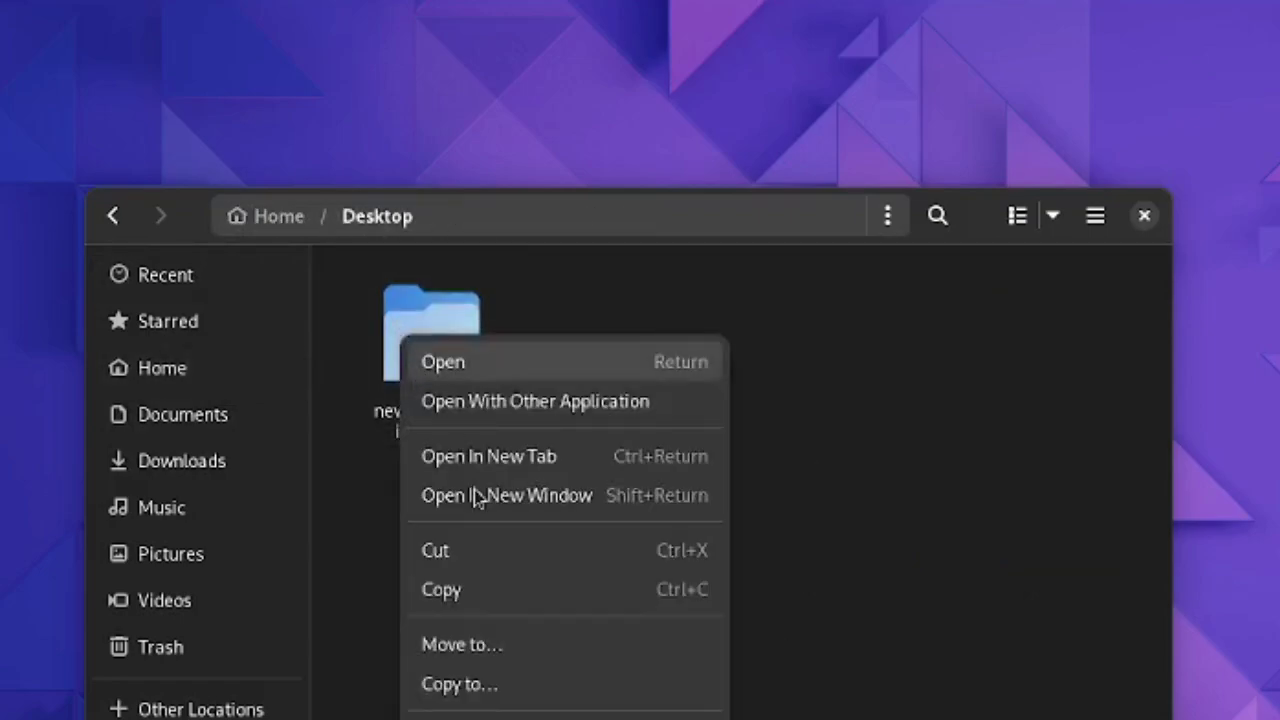
{"action": "left_click", "coordinate": [470, 716]}
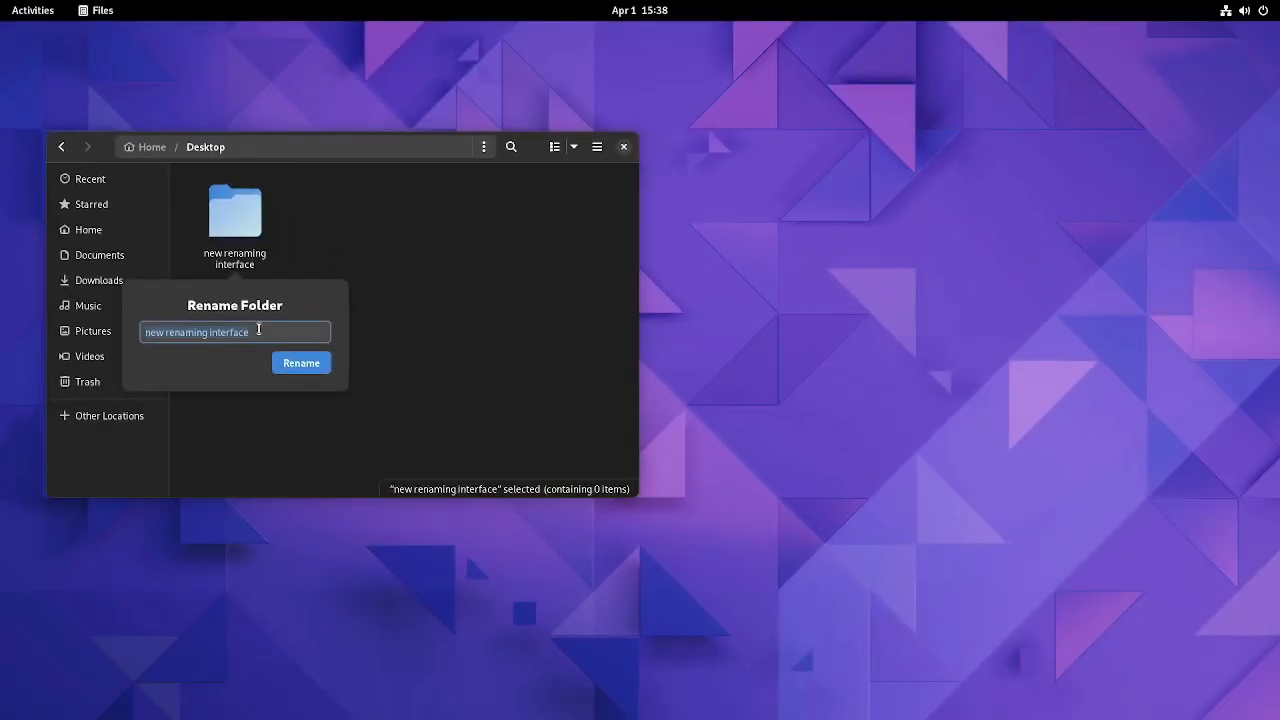
Open the screenshot tool, shift the capture area left, switch to full-screen mode, then close without capturing
{"action": "key", "text": "Print"}
{"action": "left_click_drag", "start_coordinate": [660, 329], "coordinate": [355, 278]}
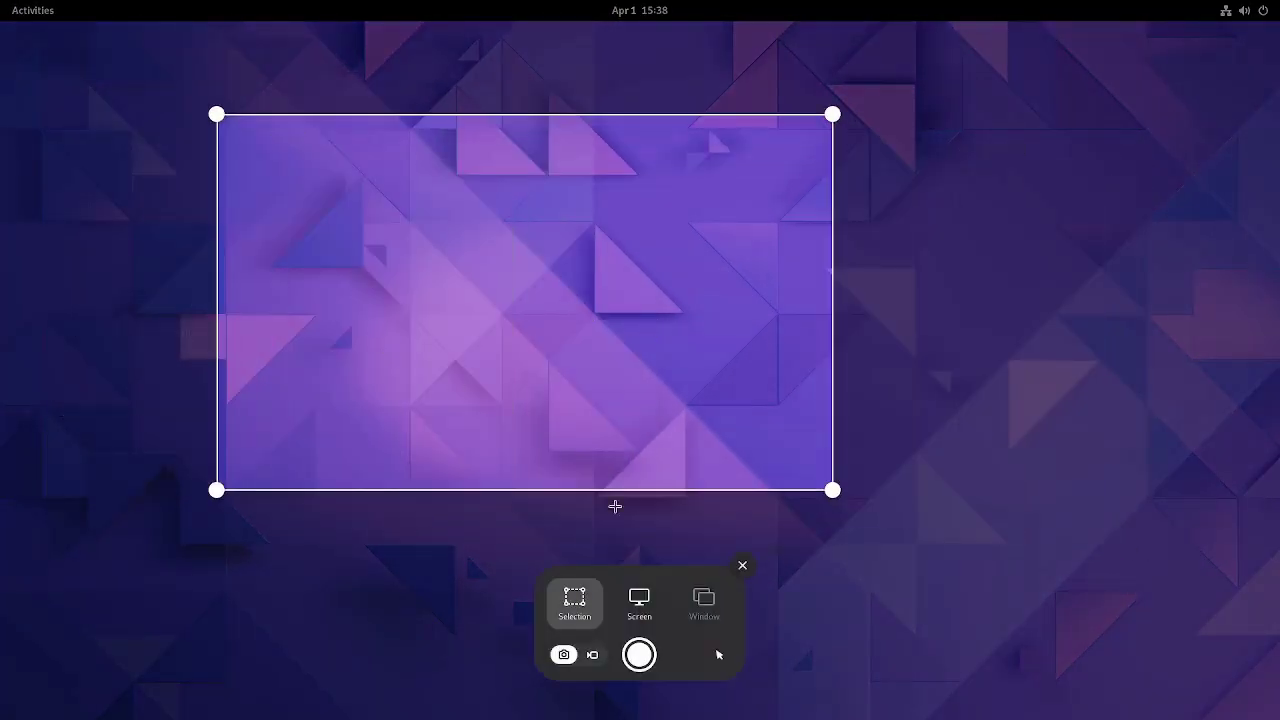
{"action": "left_click", "coordinate": [702, 600]}
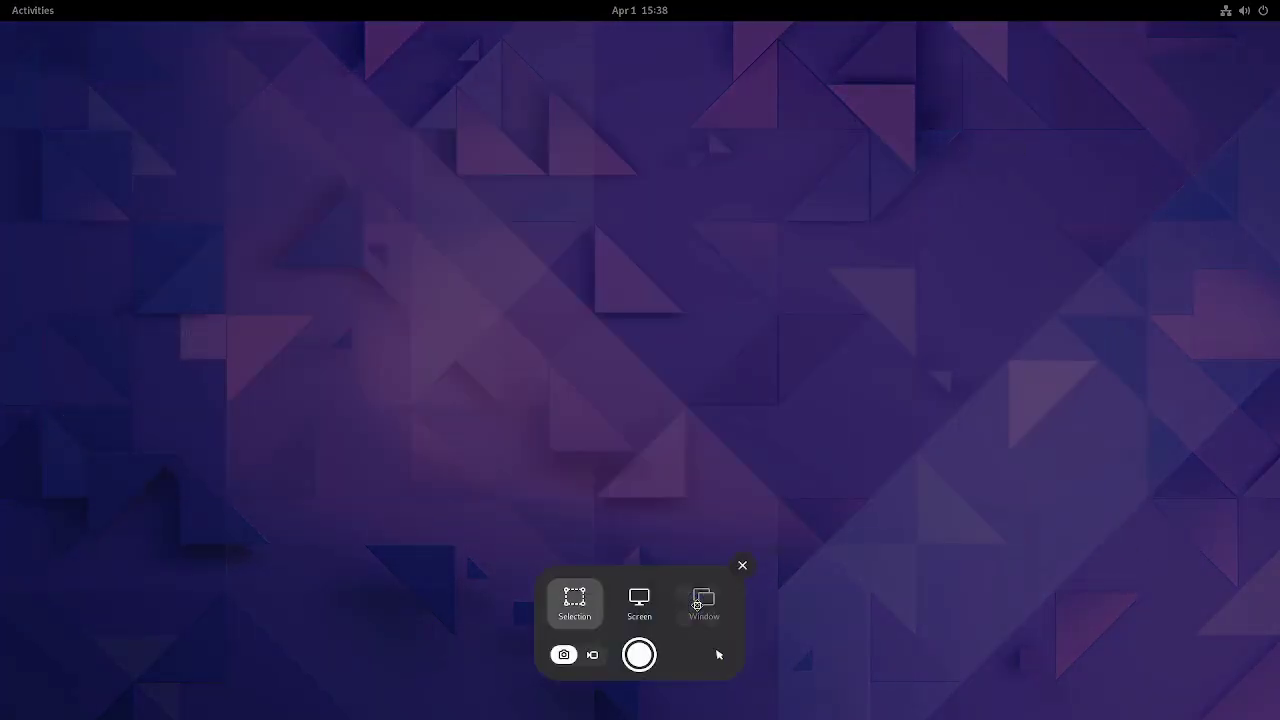
{"action": "left_click", "coordinate": [632, 602]}
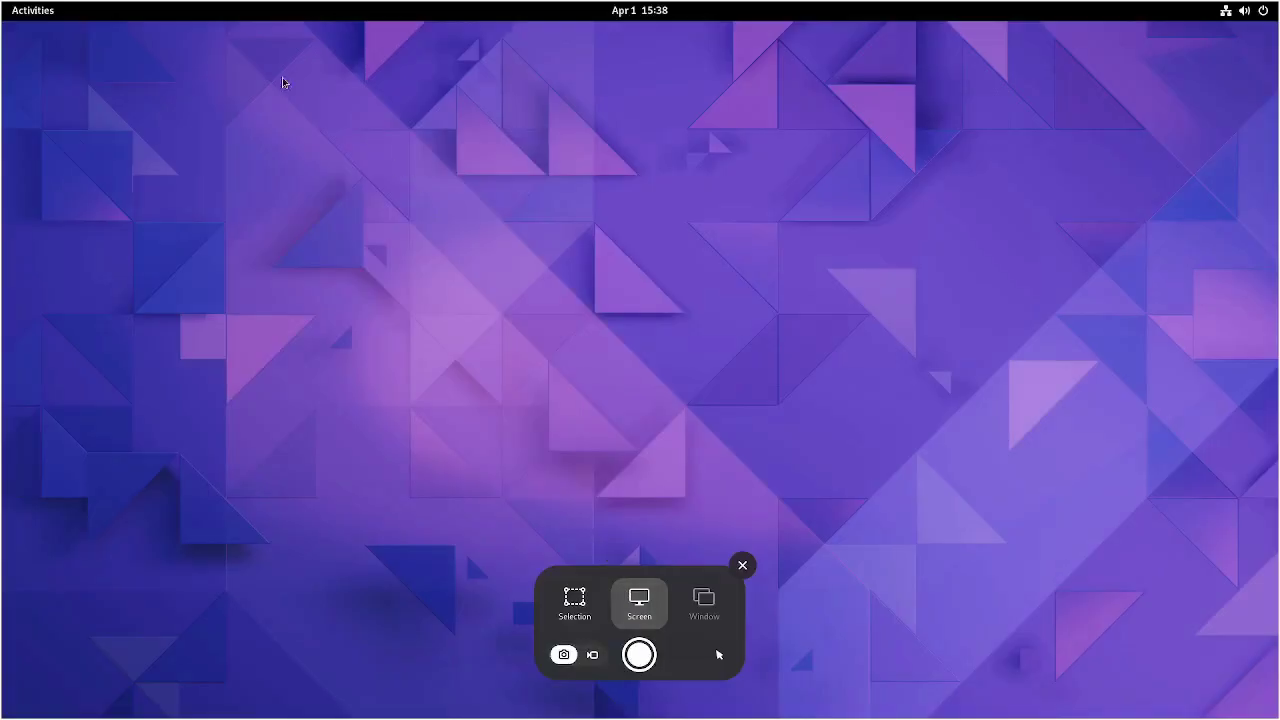
{"action": "left_click", "coordinate": [743, 565]}
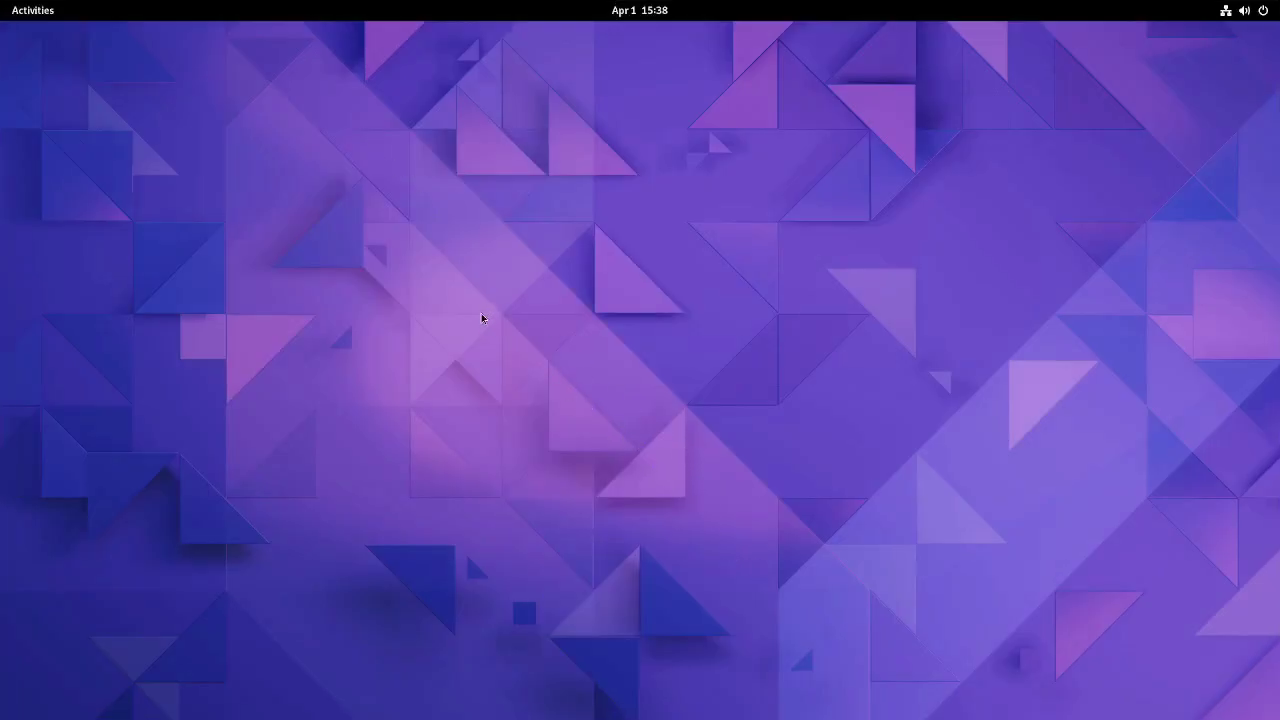
Search Activities for Console, launch it, and move its window to the screen centre
{"action": "mouse_move", "coordinate": [1, 2]}
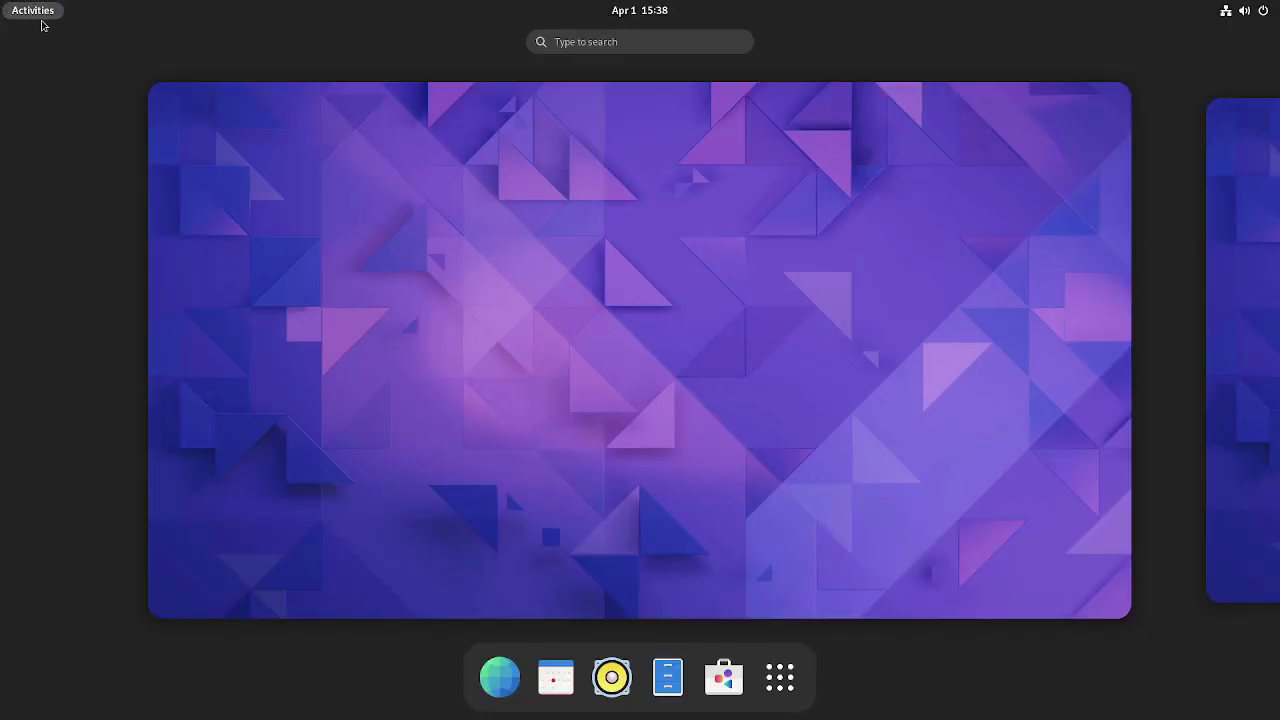
{"action": "type", "text": "COSN"}
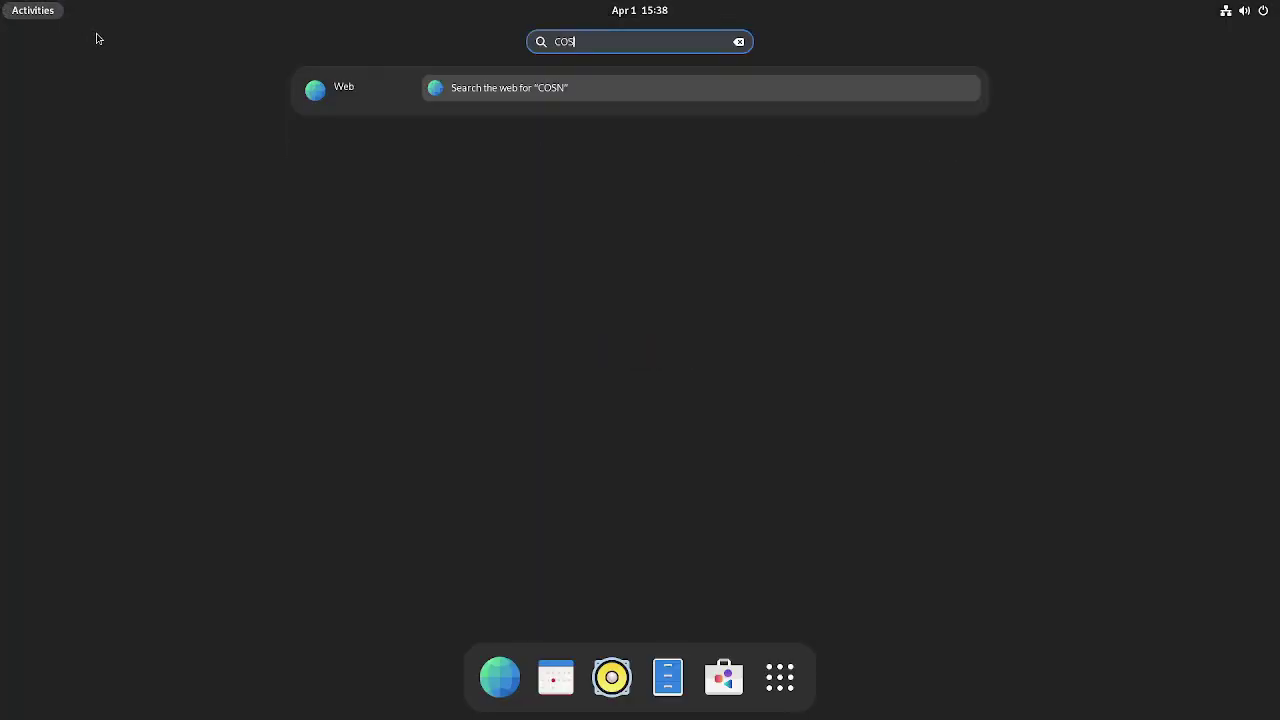
{"action": "key", "text": "BackSpace"}
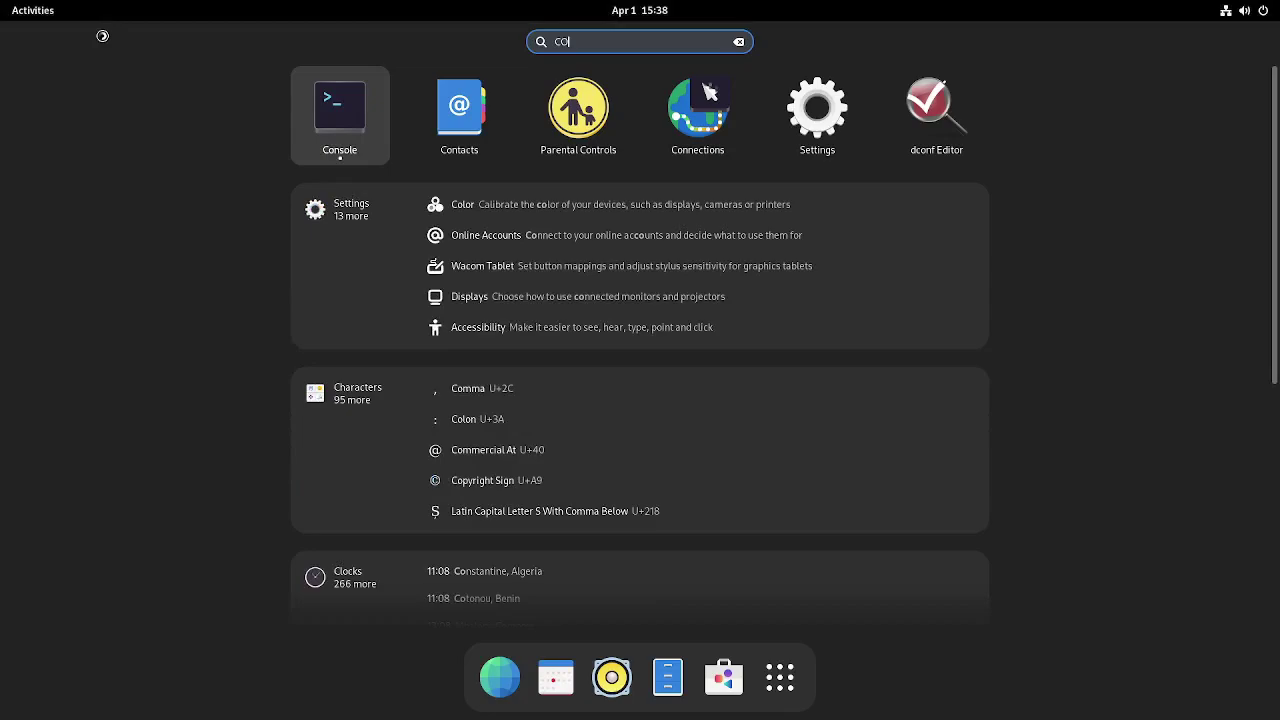
{"action": "key", "text": "Return"}
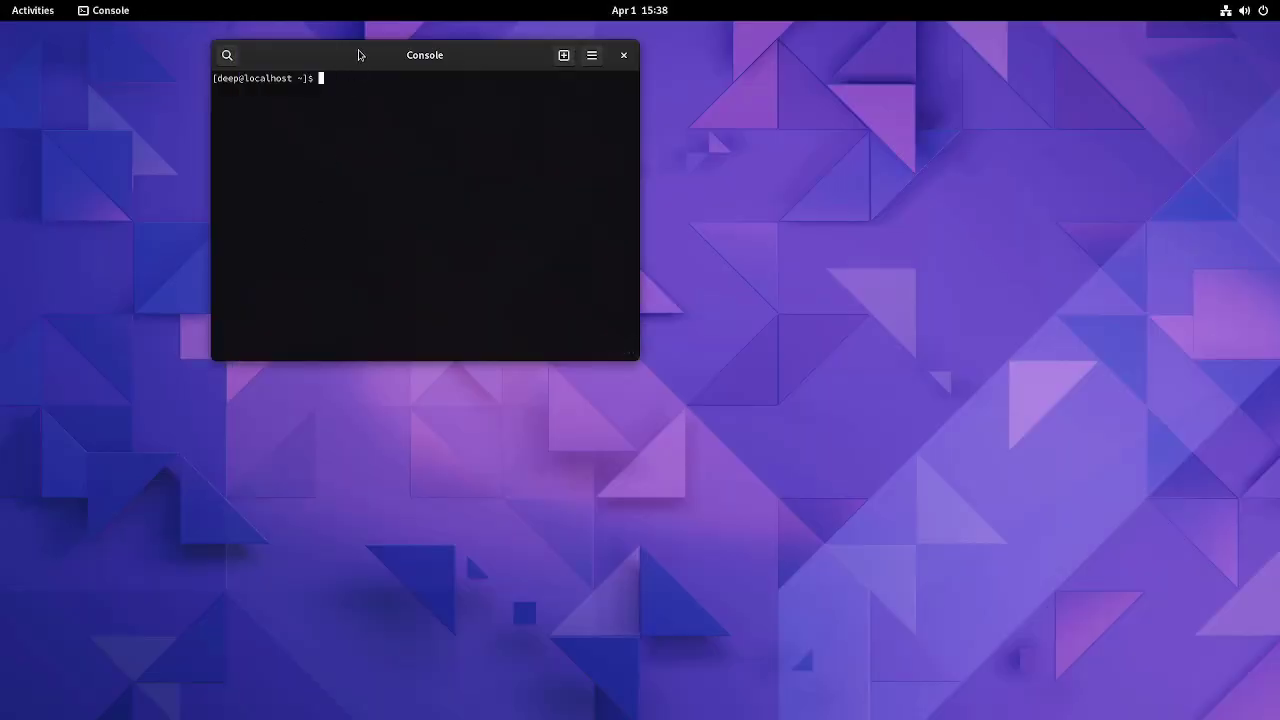
{"action": "left_click_drag", "start_coordinate": [360, 55], "coordinate": [510, 197]}
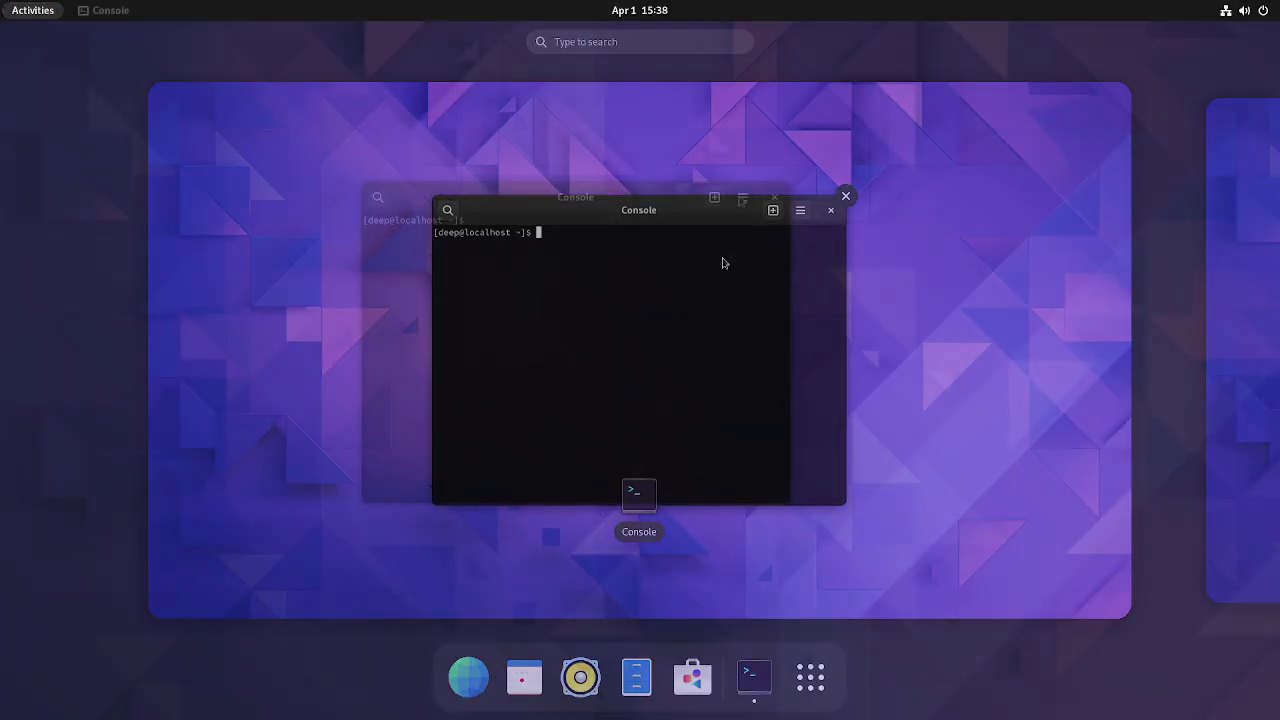
Switch Console to the dark style
{"action": "left_click", "coordinate": [723, 260]}
{"action": "key", "text": "F10"}
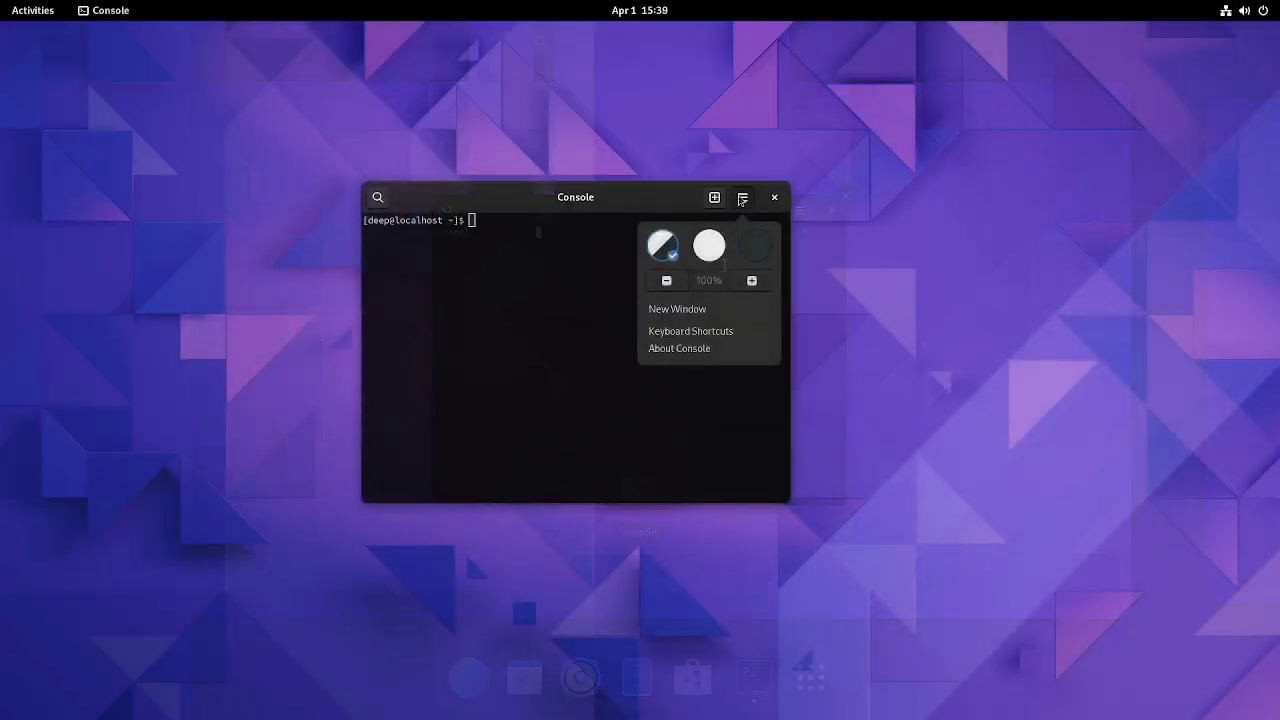
{"action": "left_click", "coordinate": [709, 246]}
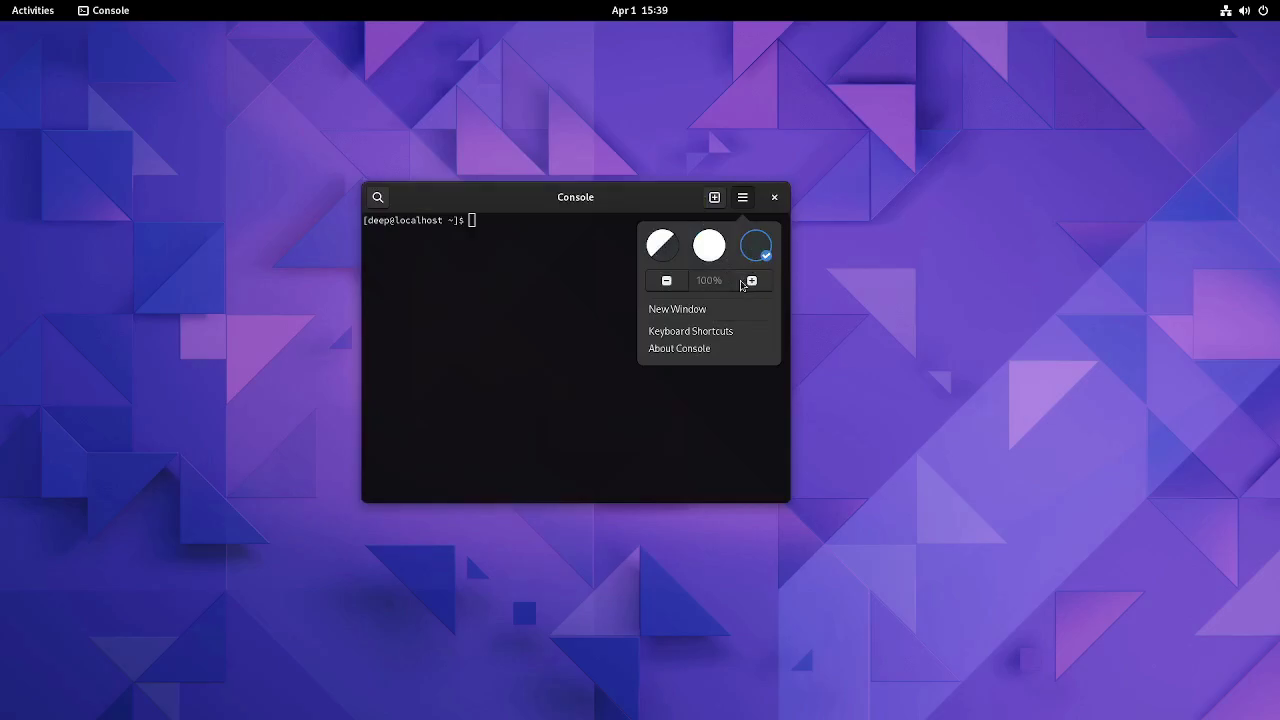
{"action": "left_click", "coordinate": [606, 348]}
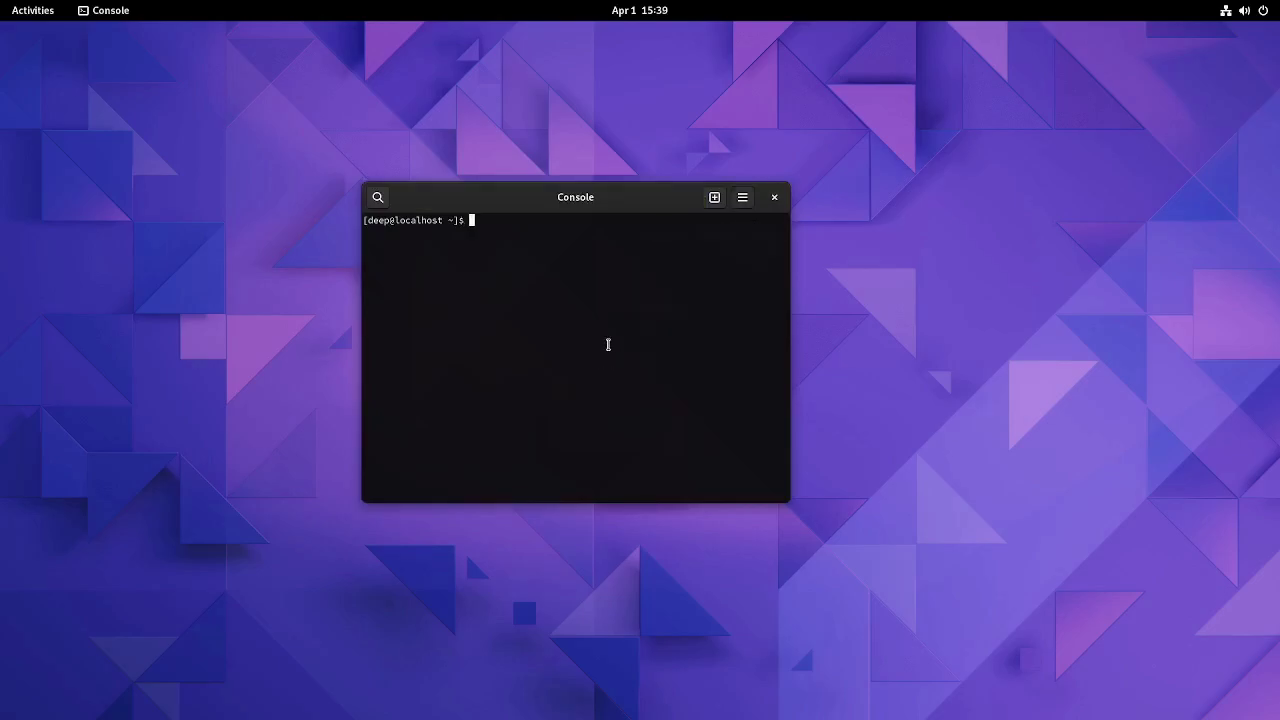
Run sudo su to get a root shell
{"action": "type", "text": "SUDO"}
{"action": "key", "text": "BackSpace"}
{"action": "key", "text": "BackSpace"}
{"action": "key", "text": "BackSpace"}
{"action": "key", "text": "BackSpace"}
{"action": "type", "text": "sudo"}
{"action": "key", "text": "Return"}
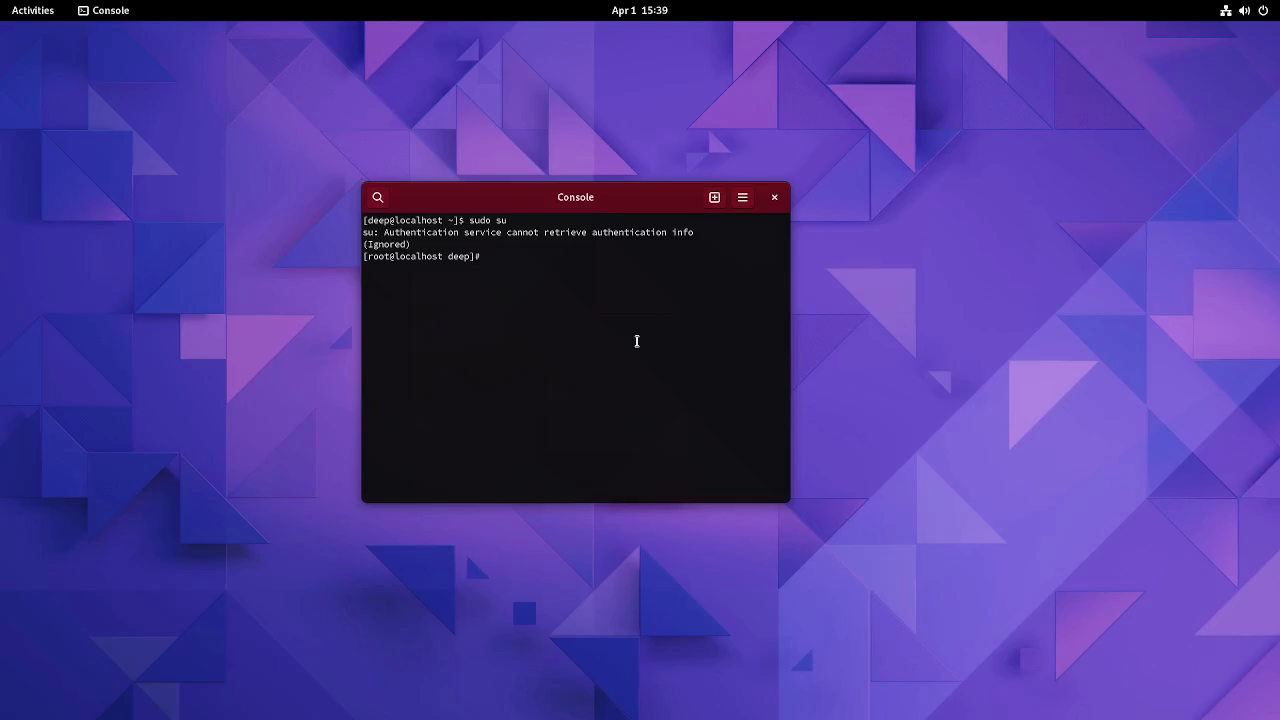
Move the root terminal window toward the top left and start closing it
{"action": "left_click", "coordinate": [743, 199]}
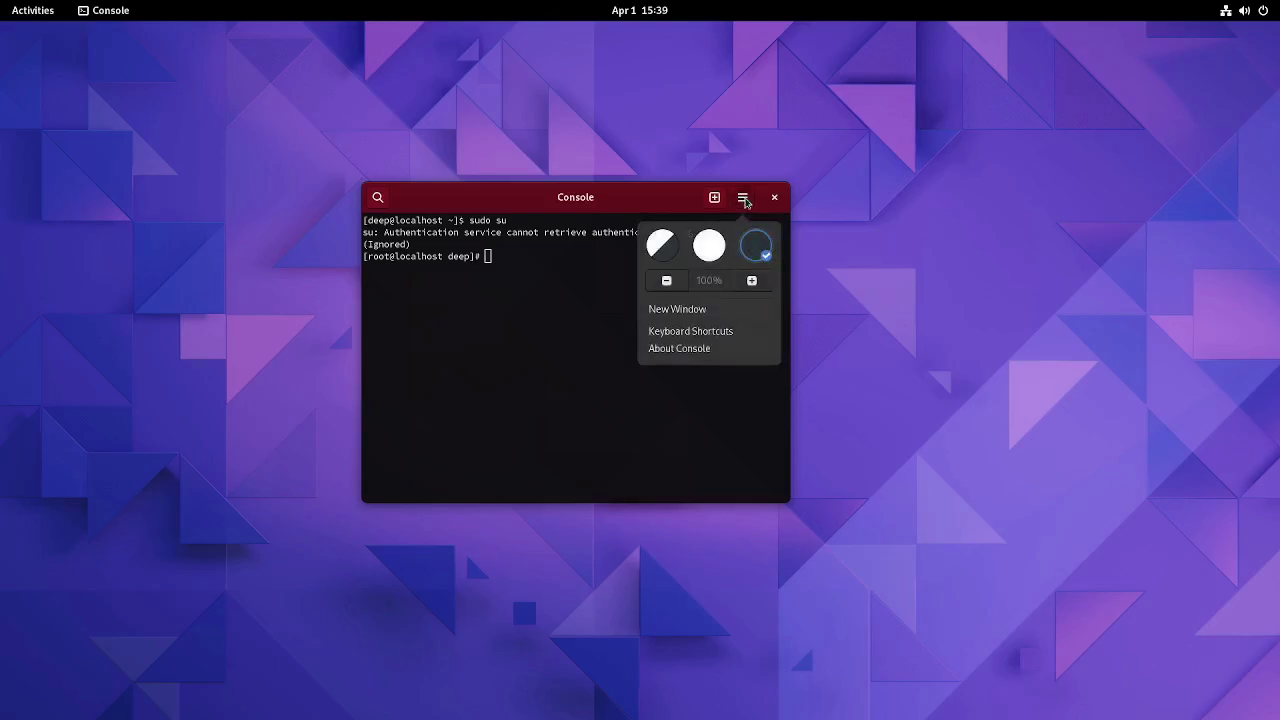
{"action": "left_click", "coordinate": [633, 205]}
{"action": "left_click_drag", "start_coordinate": [649, 206], "coordinate": [292, 162]}
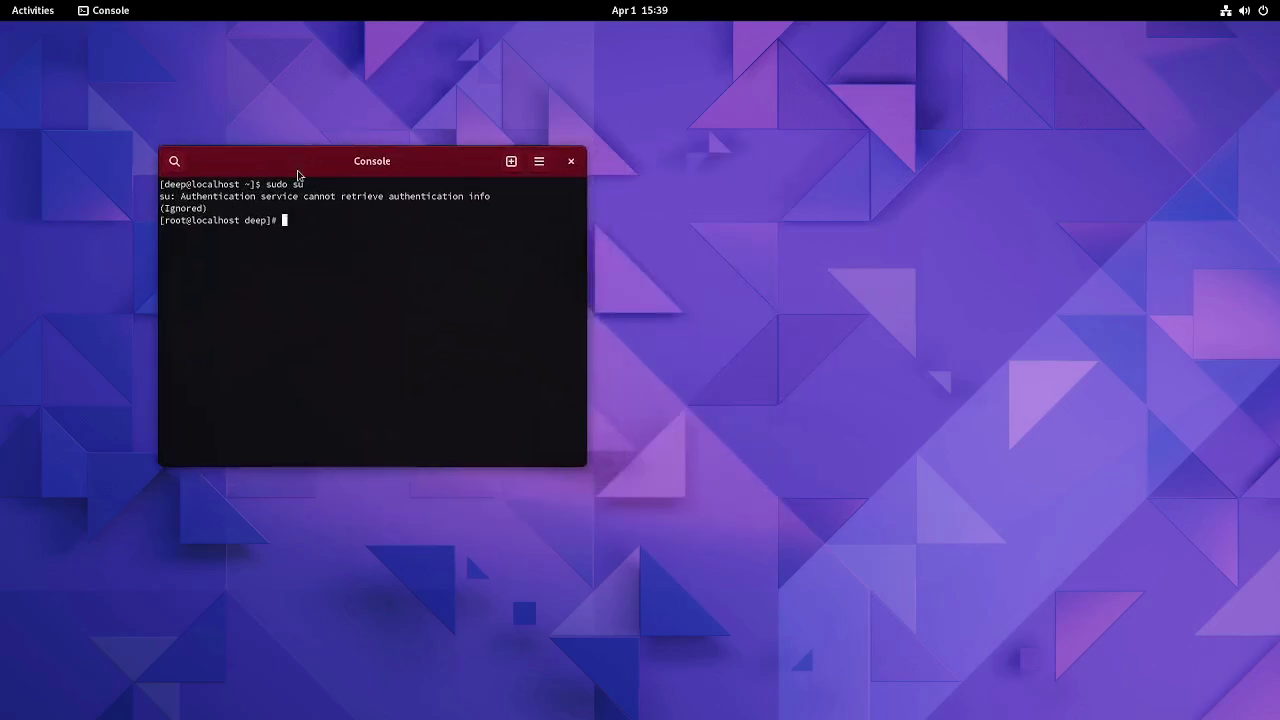
{"action": "left_click", "coordinate": [571, 161]}
Confirm closing Console, then try Text Editor's light, dark and follow-system styles, ending on follow-system
{"action": "left_click", "coordinate": [474, 363]}
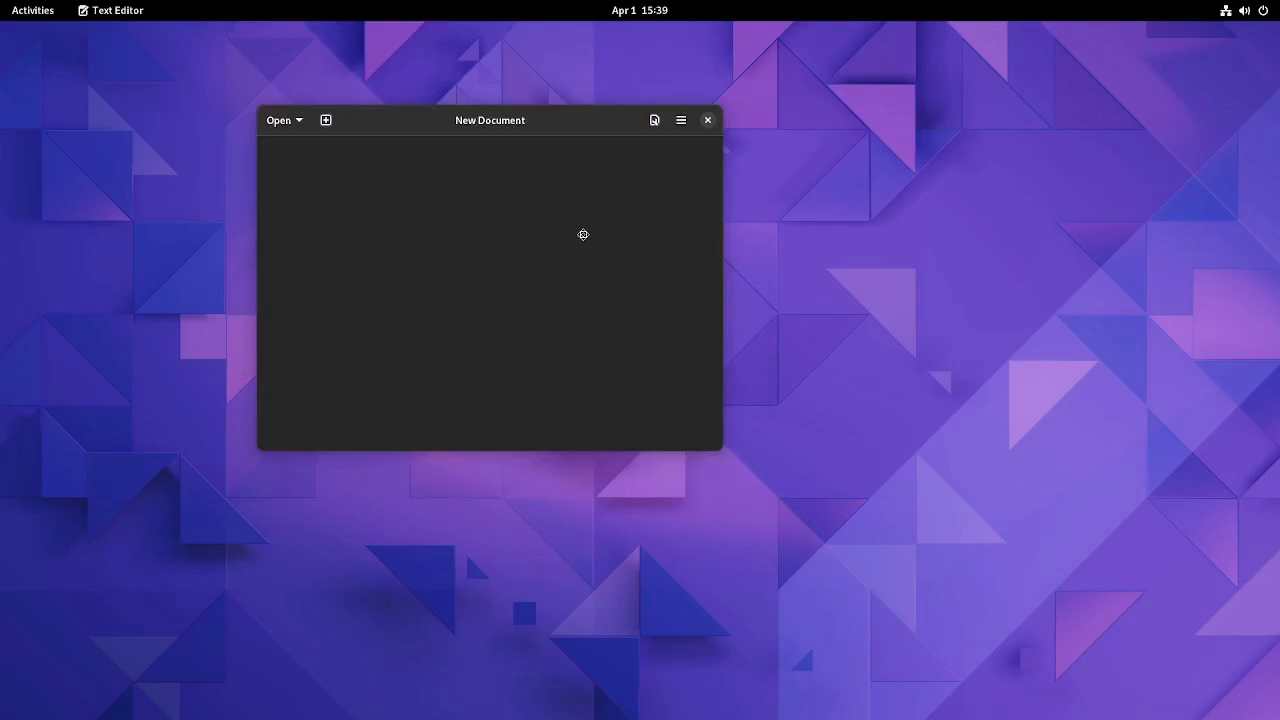
{"action": "left_click", "coordinate": [754, 222]}
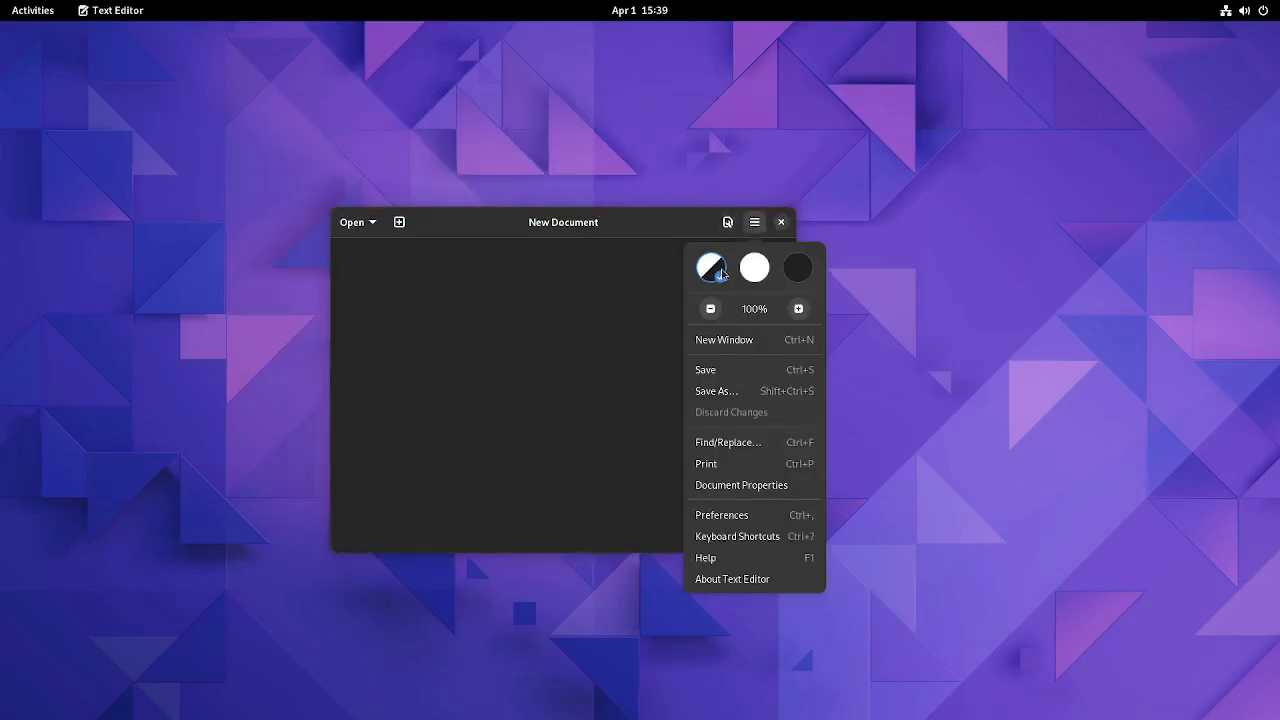
{"action": "left_click", "coordinate": [769, 272]}
{"action": "left_click", "coordinate": [788, 273]}
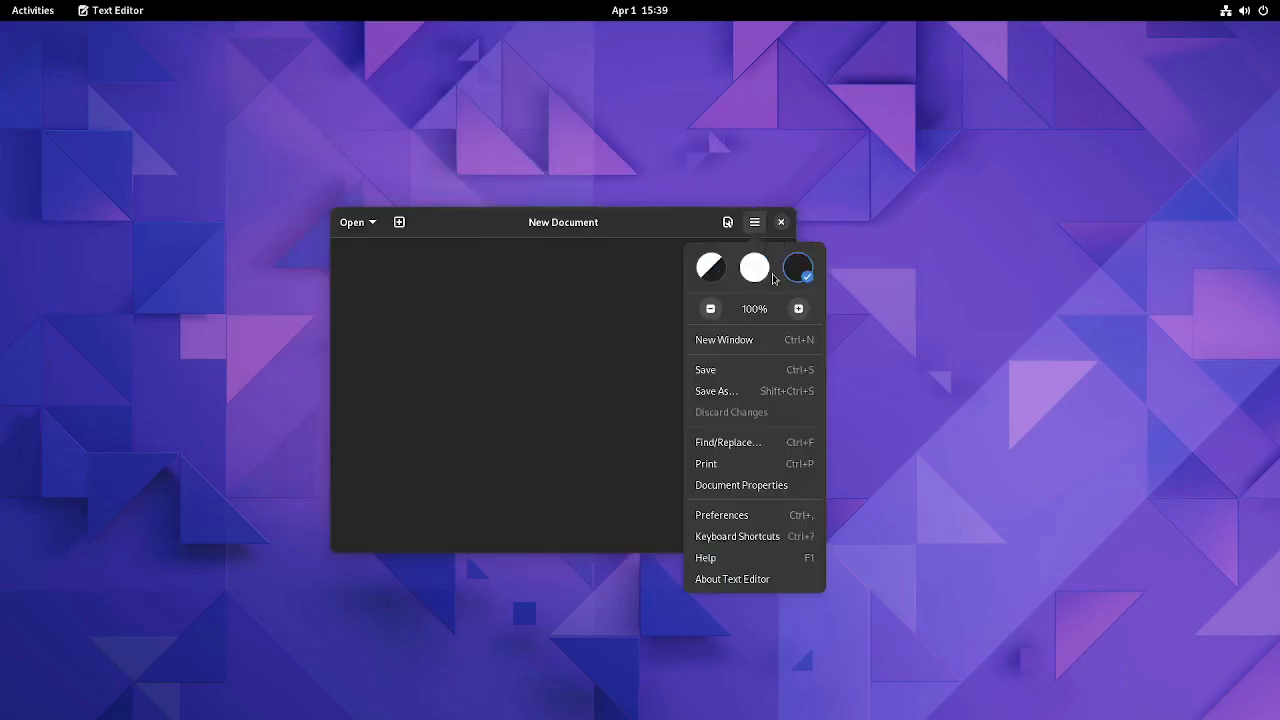
{"action": "left_click", "coordinate": [713, 276]}
{"action": "left_click", "coordinate": [624, 432]}
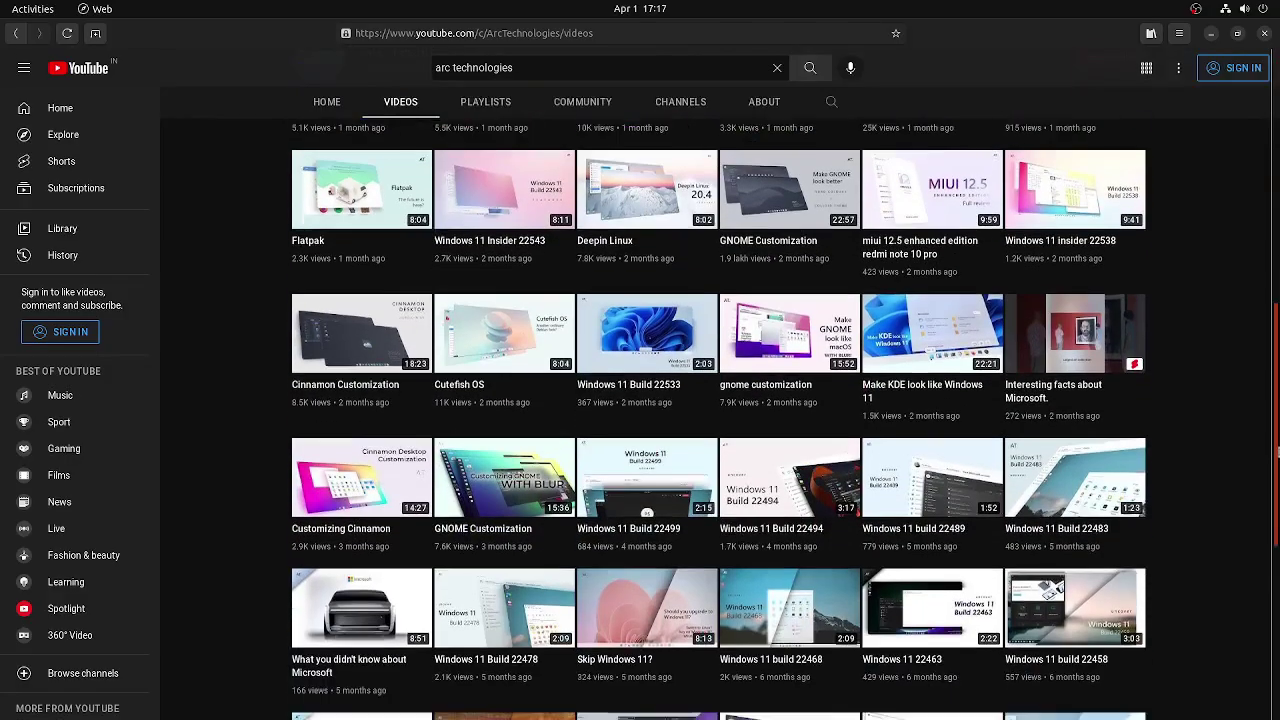
Scroll the channel's uploads and open the playback settings on 'Is privacy really lost?'
{"action": "scroll", "coordinate": [1266, 648], "scroll_direction": "down", "scroll_amount": 5}
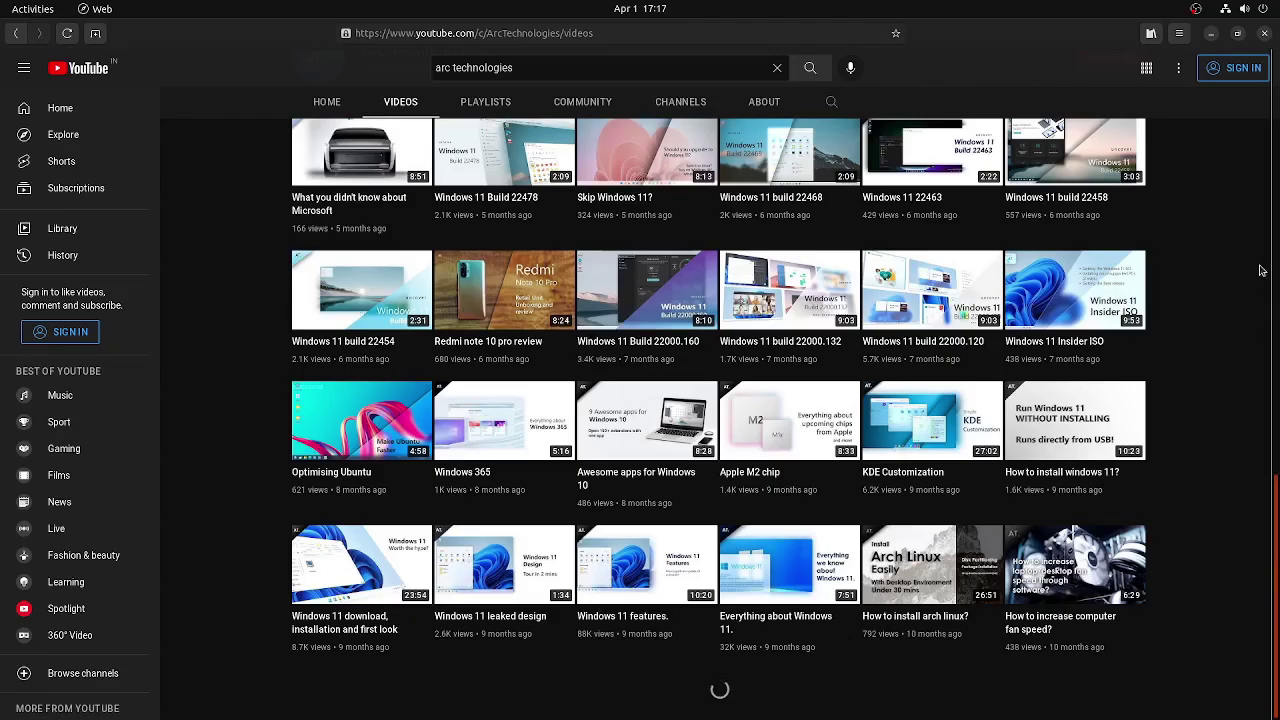
{"action": "scroll", "coordinate": [1258, 300], "scroll_direction": "up", "scroll_amount": 15}
{"action": "scroll", "coordinate": [1262, 383], "scroll_direction": "up", "scroll_amount": 3}
{"action": "left_click_drag", "start_coordinate": [1270, 470], "coordinate": [1252, 125]}
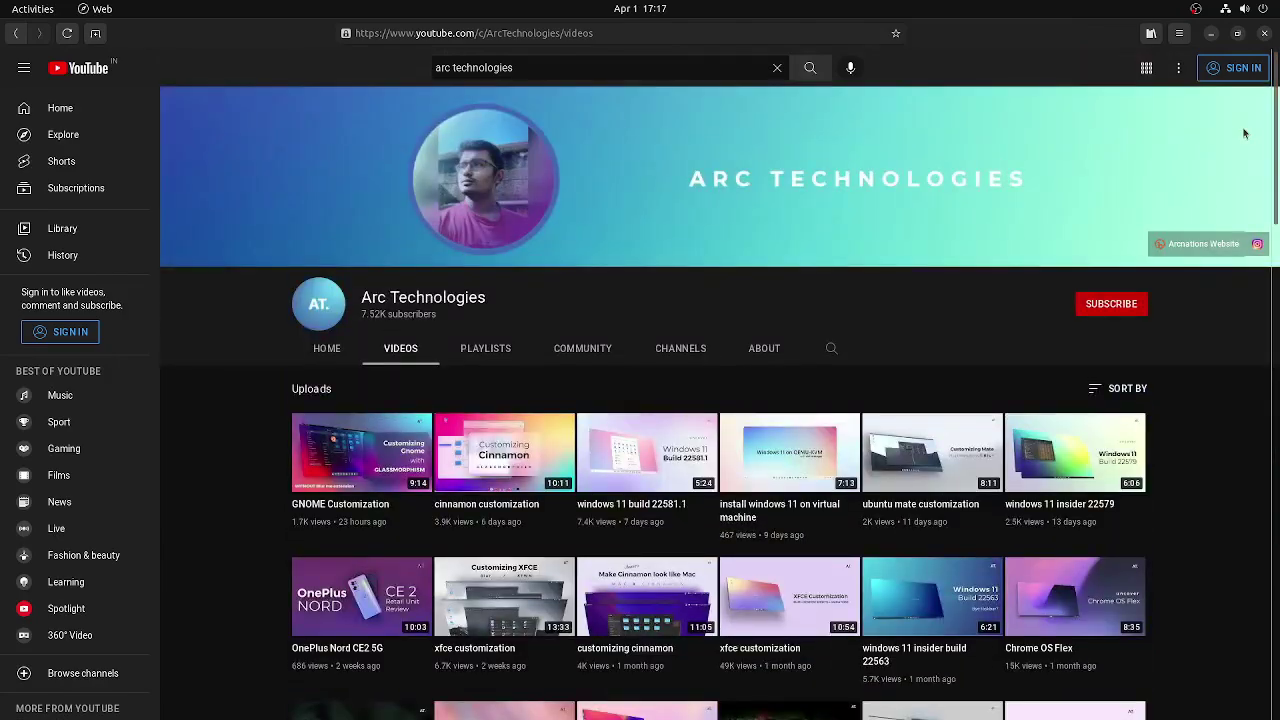
{"action": "scroll", "coordinate": [1262, 555], "scroll_direction": "down", "scroll_amount": 12}
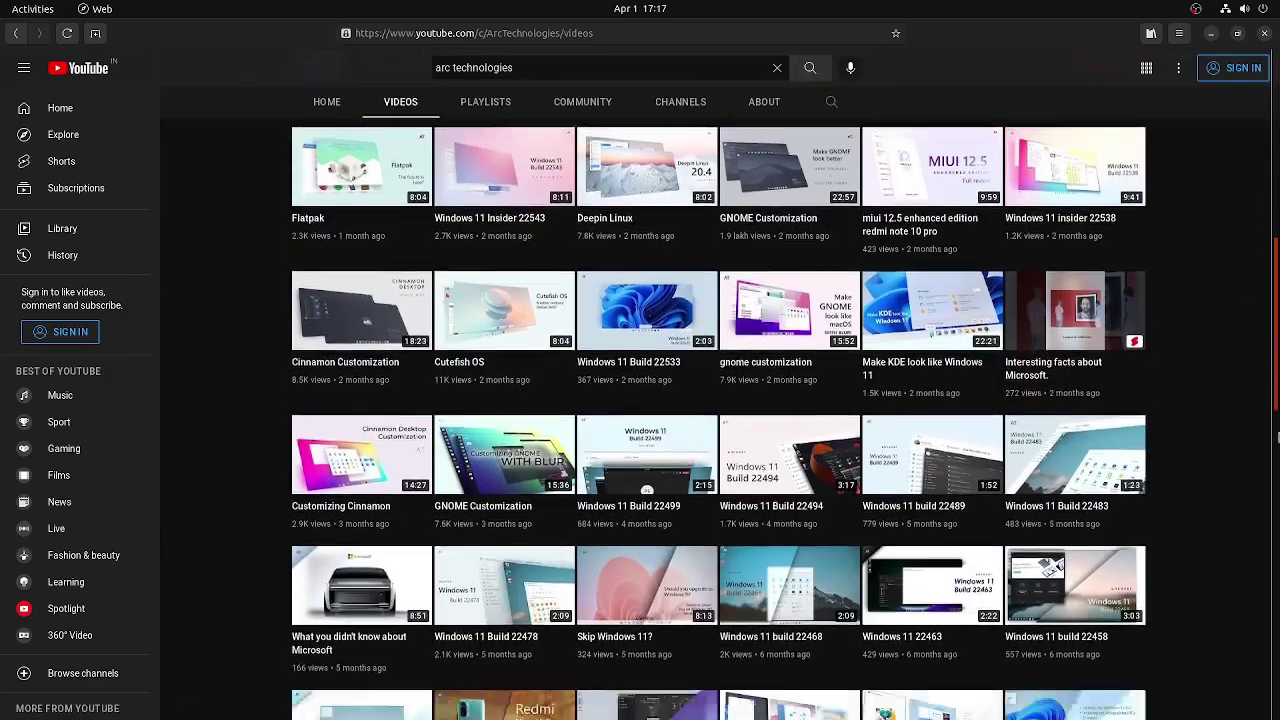
{"action": "scroll", "coordinate": [1262, 555], "scroll_direction": "down", "scroll_amount": 6}
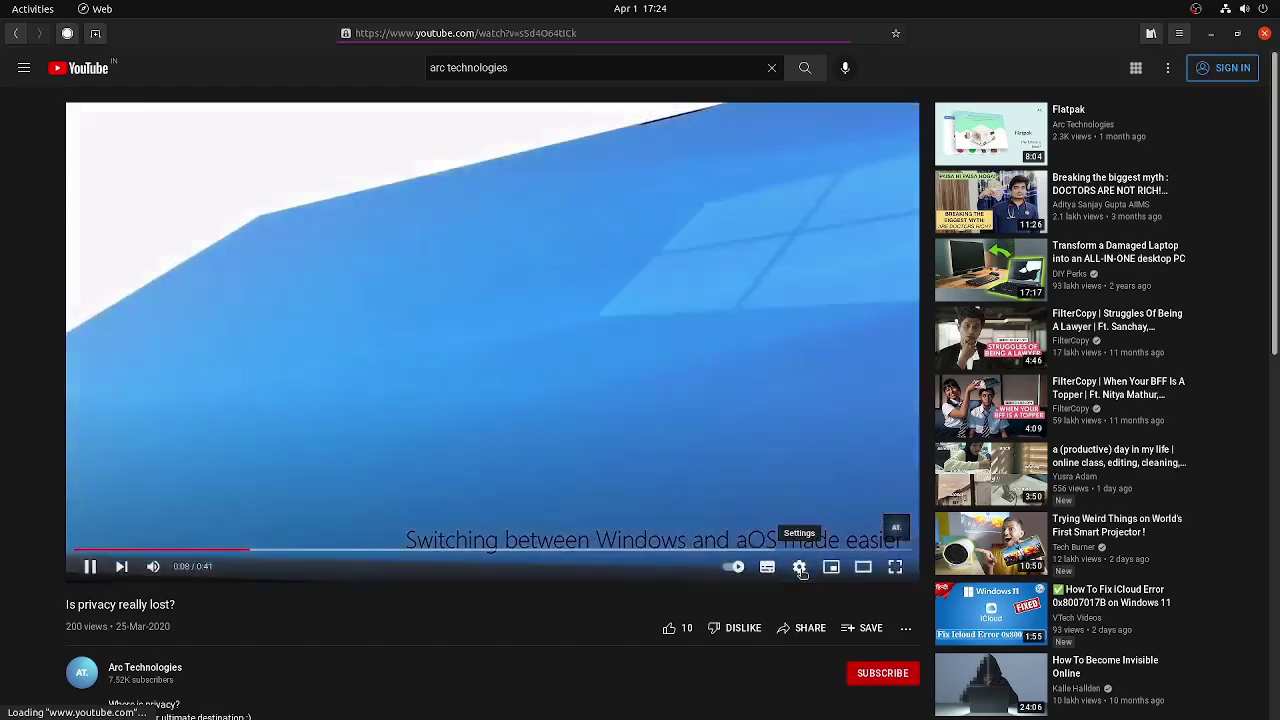
{"action": "left_click", "coordinate": [800, 567]}
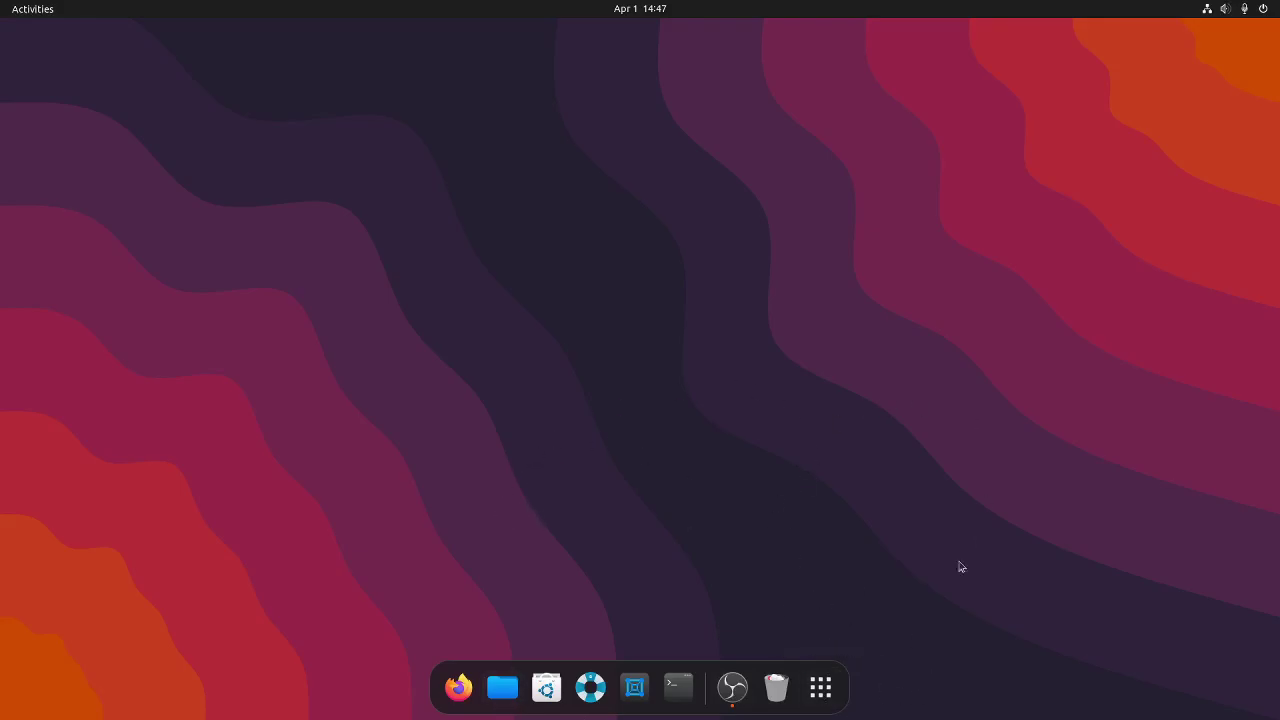
Open Settings from the status menu, highlight the Ubuntu 20.04.4 version on About, then close it
{"action": "left_click", "coordinate": [1240, 8]}
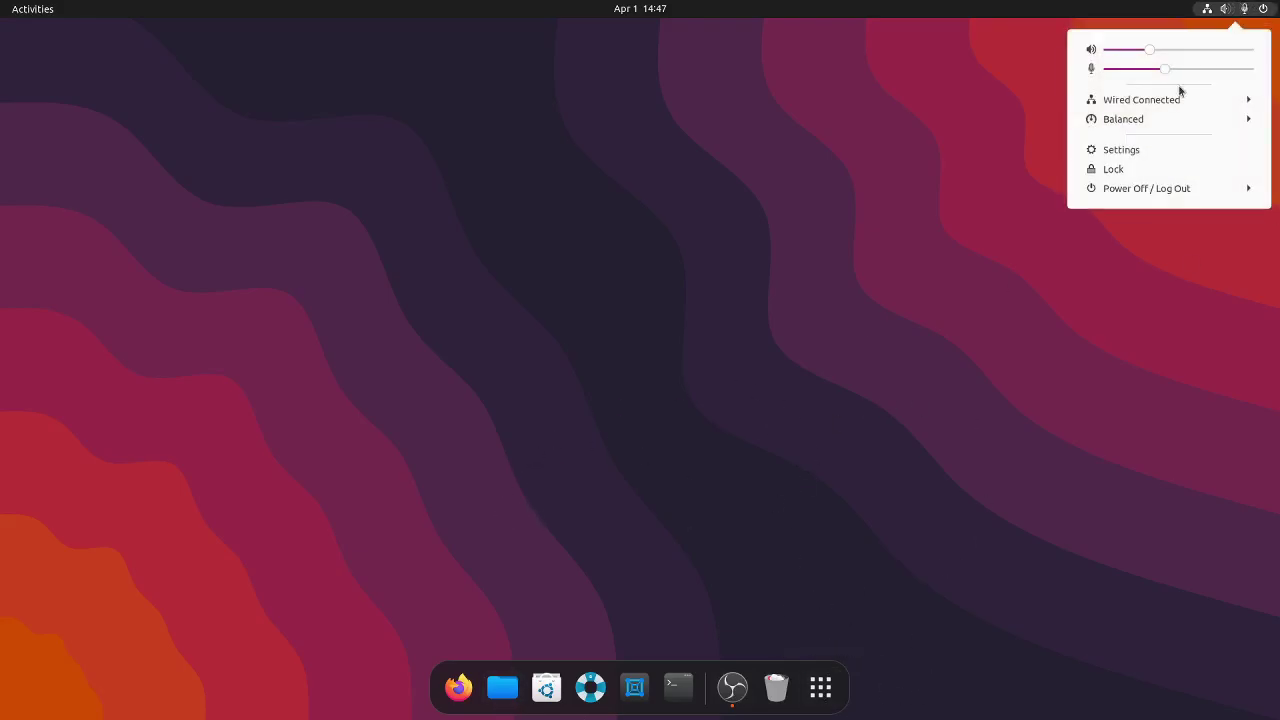
{"action": "left_click", "coordinate": [1197, 147]}
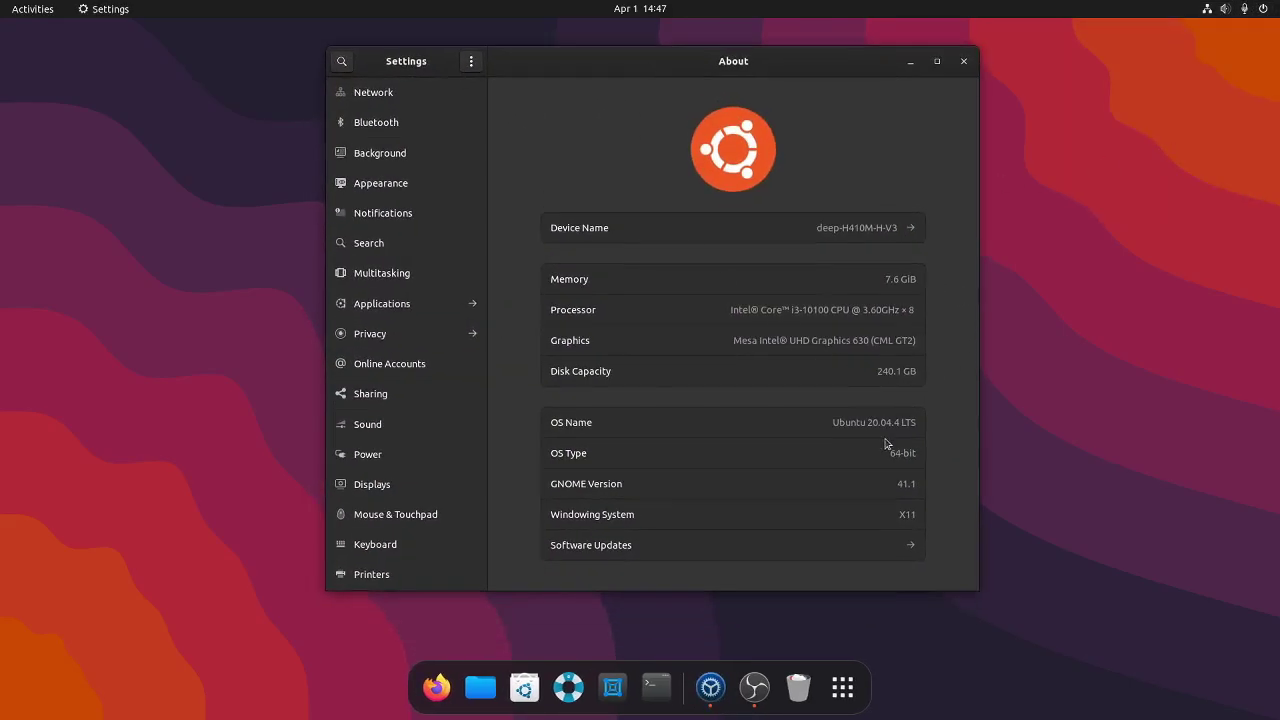
{"action": "left_click_drag", "start_coordinate": [867, 424], "coordinate": [911, 427]}
{"action": "left_click", "coordinate": [865, 424]}
{"action": "left_click", "coordinate": [963, 62]}
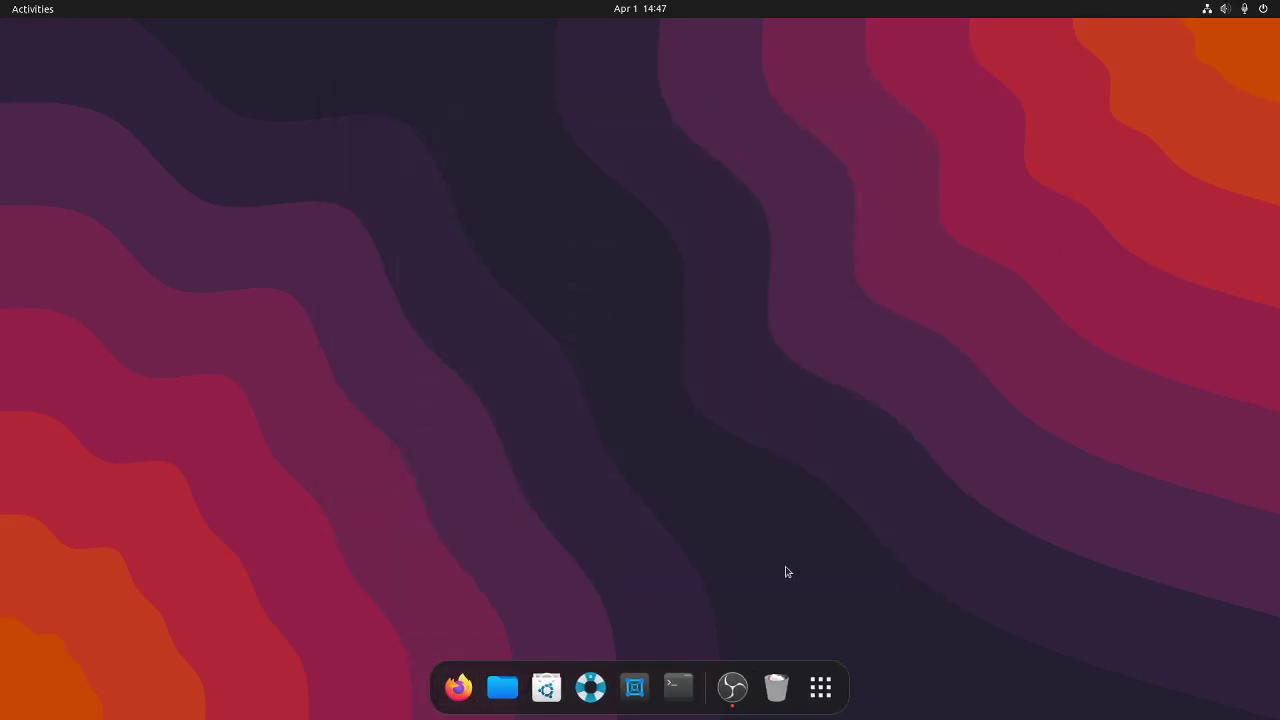
Open and centre a Terminal, then run sudo apt update followed by apt upgrade
{"action": "left_click", "coordinate": [678, 687]}
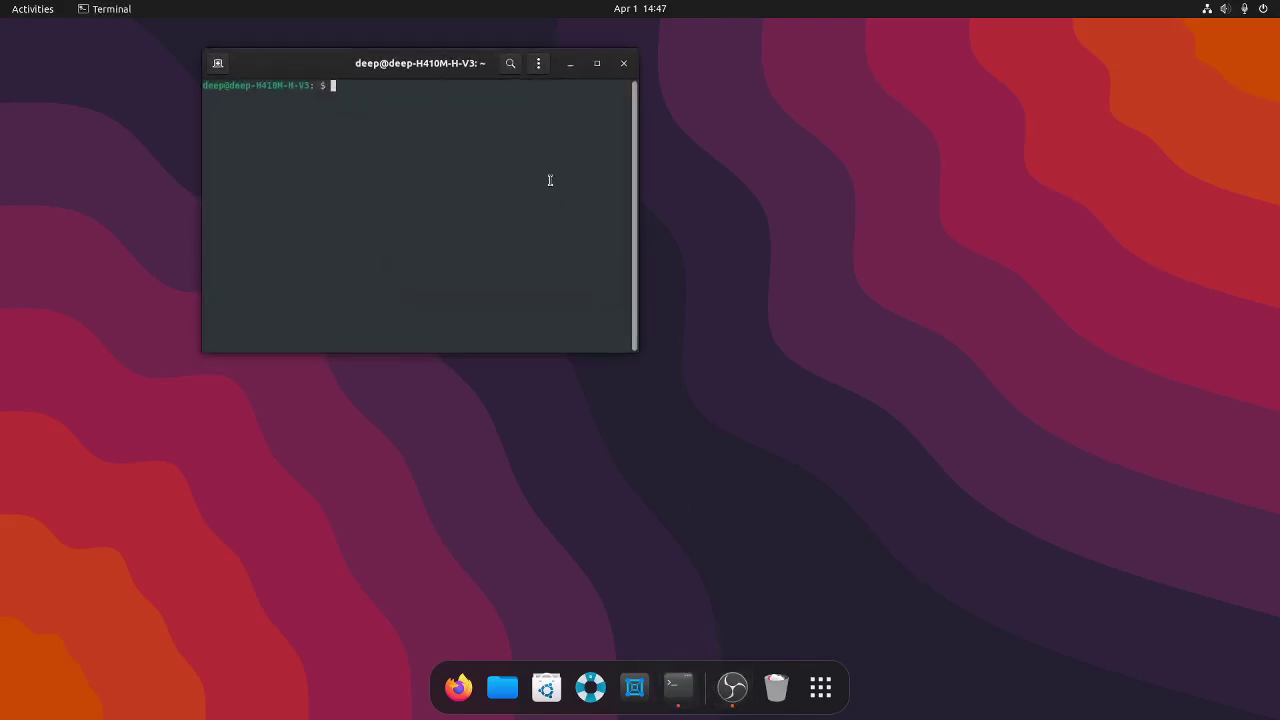
{"action": "left_click_drag", "start_coordinate": [383, 63], "coordinate": [568, 228]}
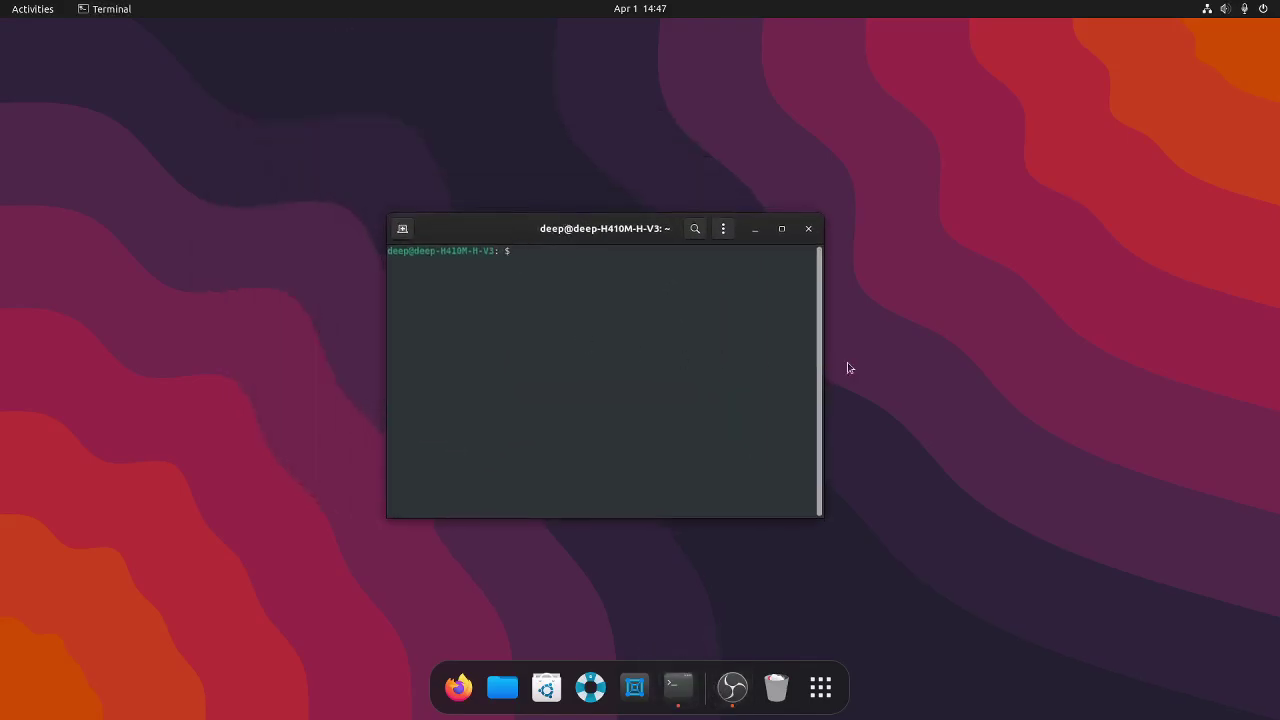
{"action": "type", "text": "sudo apt u"}
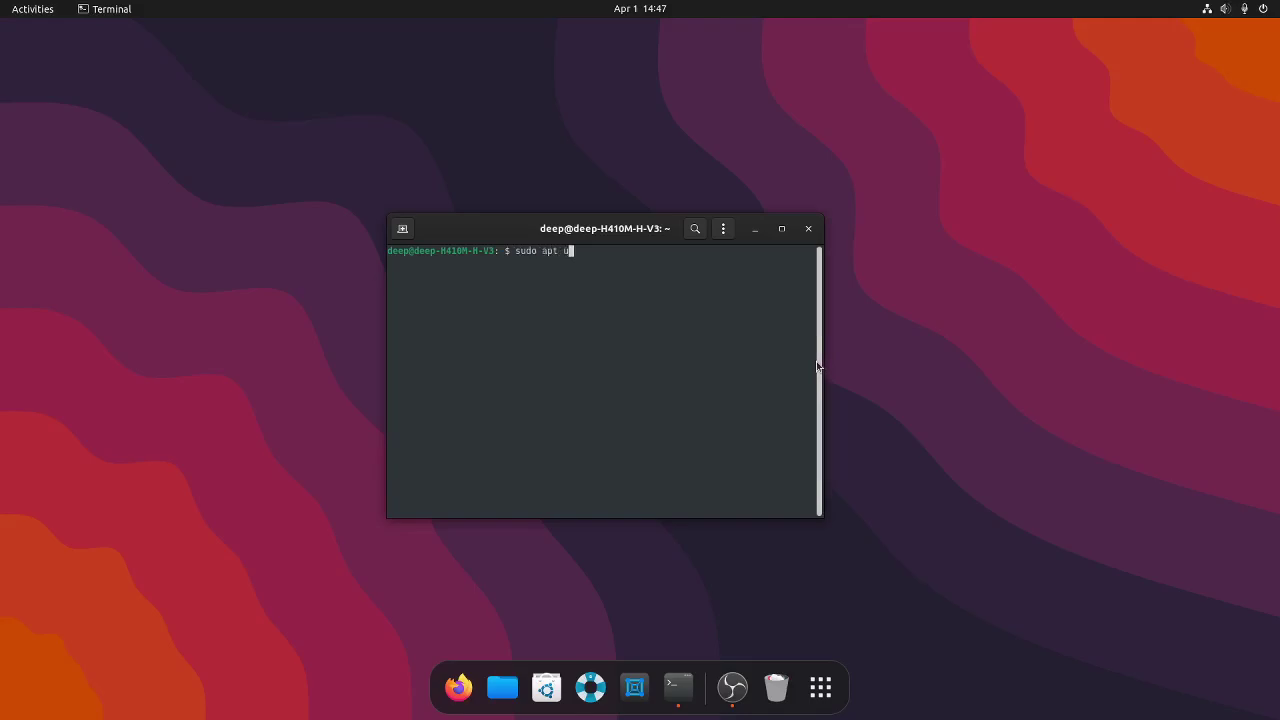
{"action": "type", "text": "pdate"}
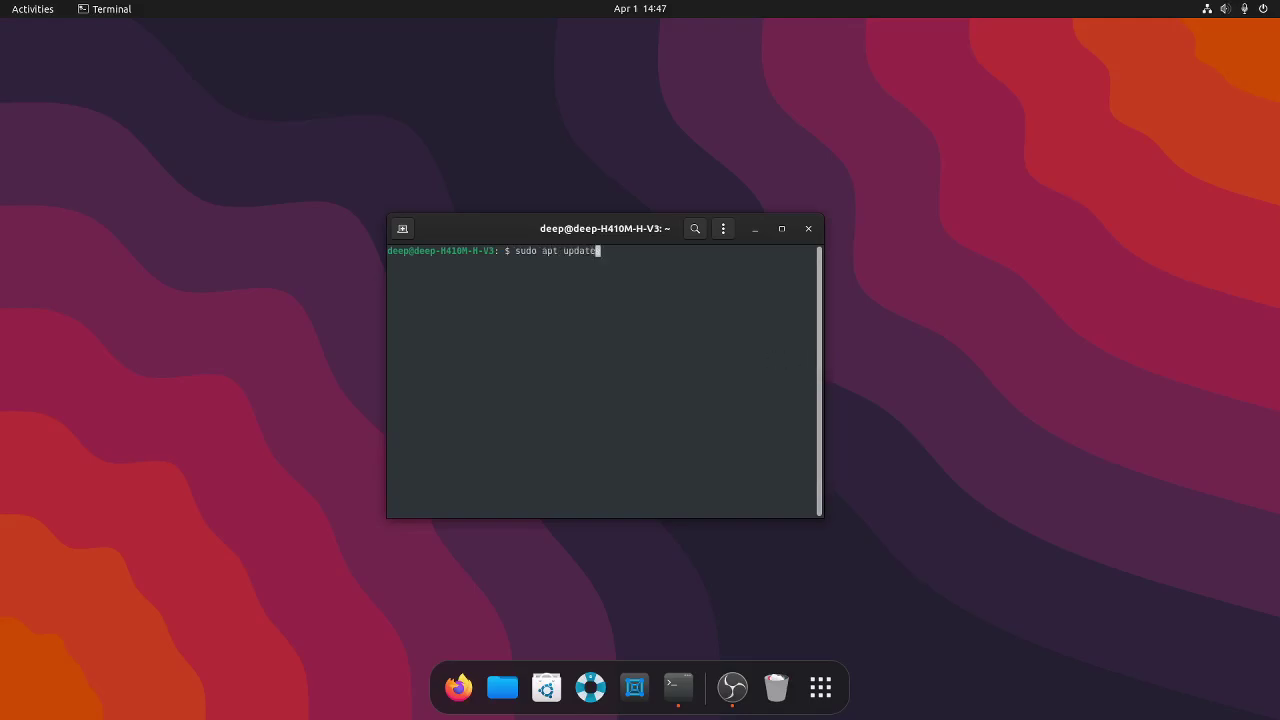
{"action": "key", "text": "Return"}
{"action": "key", "text": "Return"}
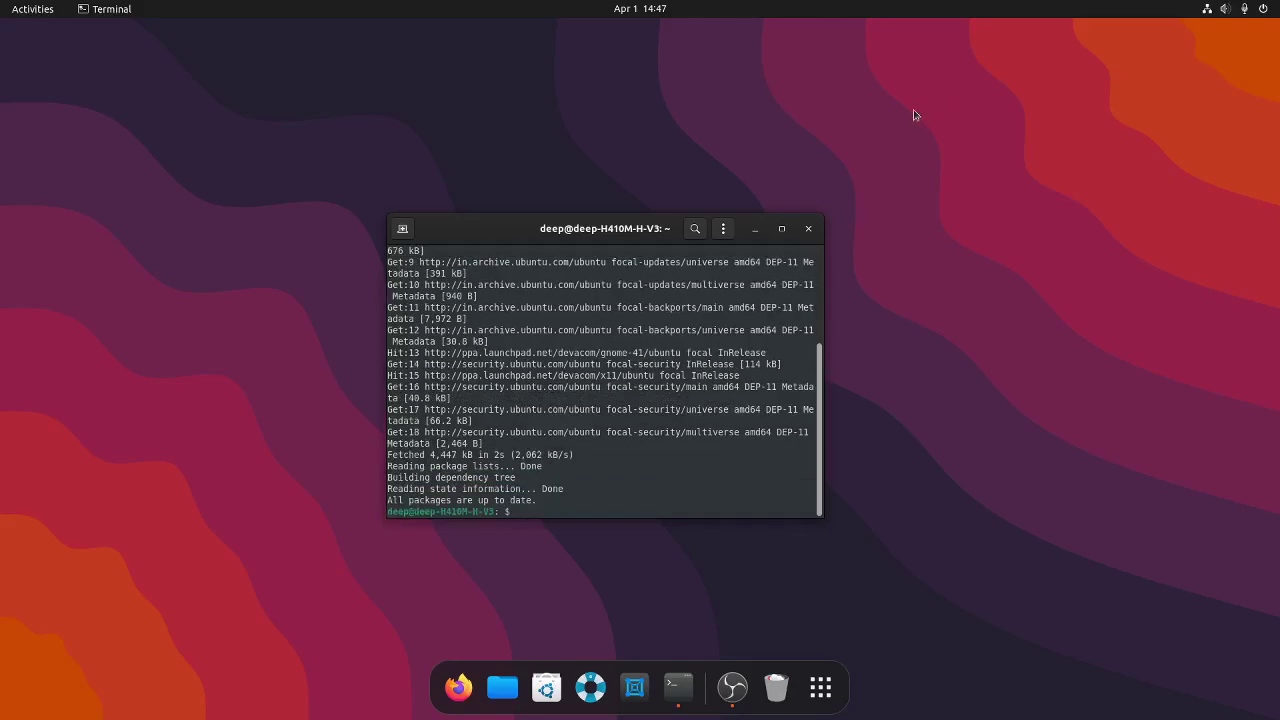
{"action": "type", "text": "apt upgrade"}
{"action": "key", "text": "Return"}
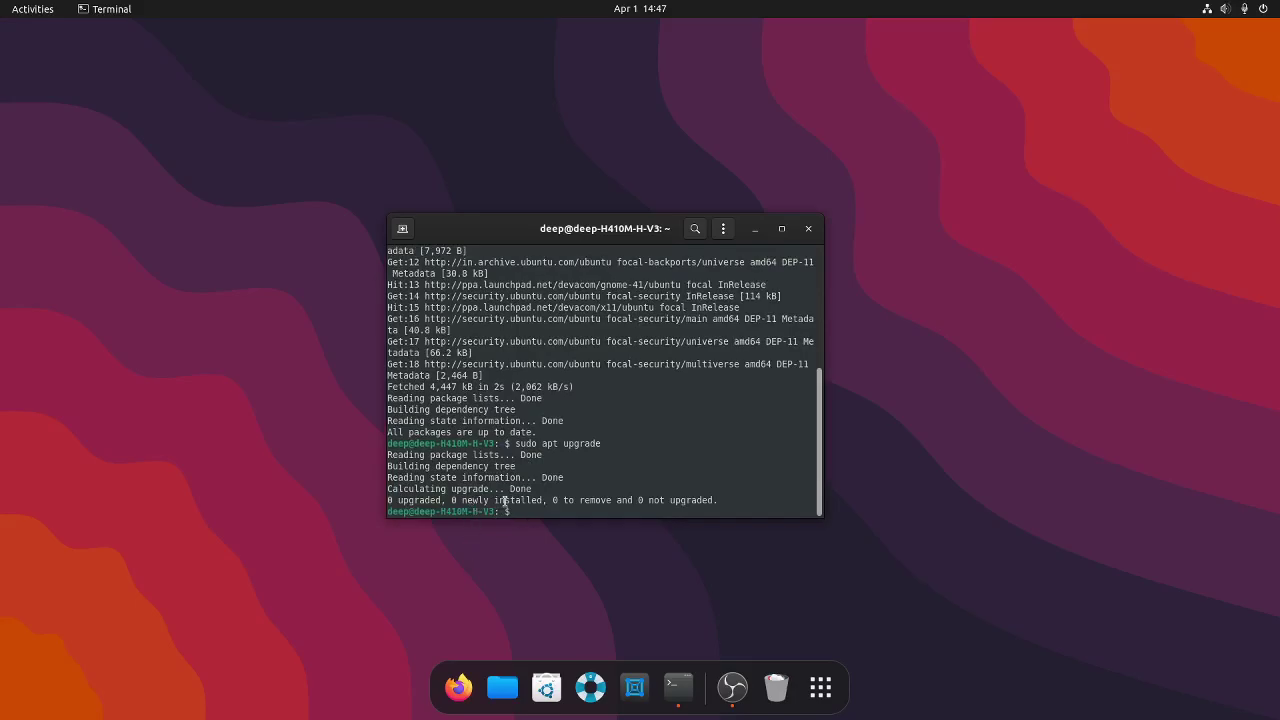
Run sudo do-release-upgrade -d to look for the development Ubuntu release
{"action": "type", "text": "s"}
{"action": "type", "text": "udo"}
{"action": "type", "text": " do-re"}
{"action": "type", "text": "a"}
{"action": "type", "text": "lease-up"}
{"action": "type", "text": "grade"}
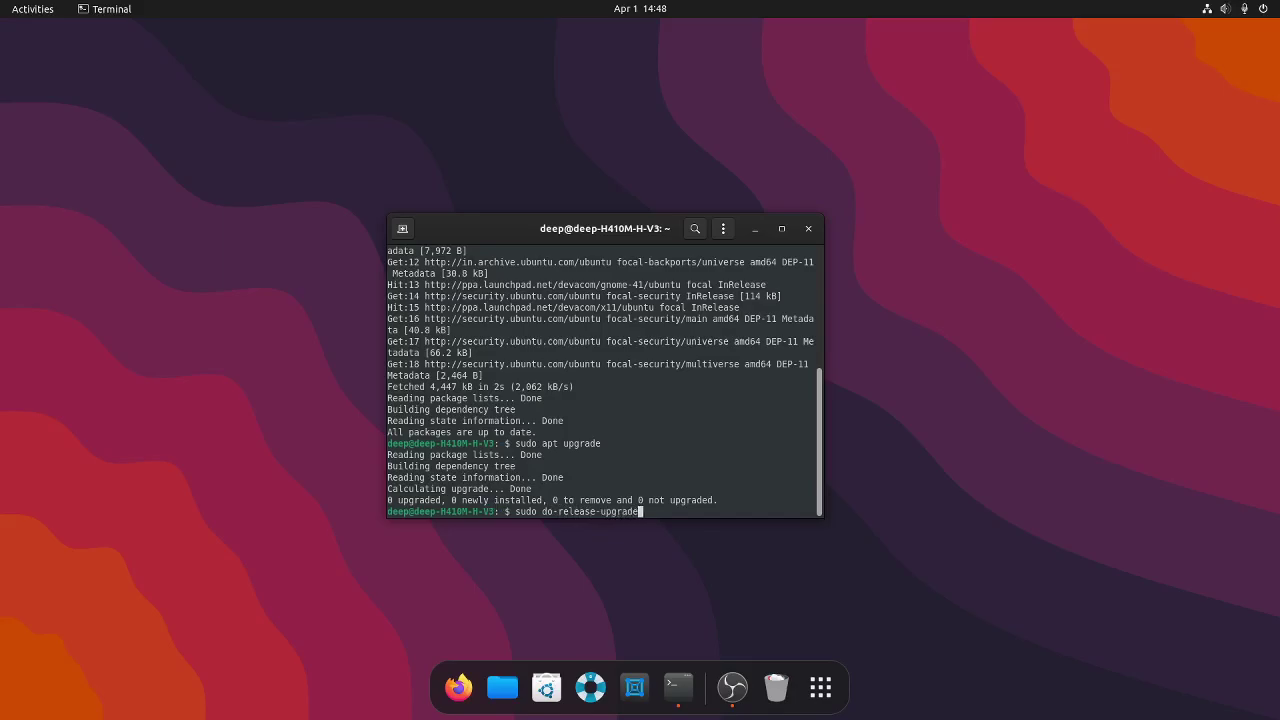
{"action": "type", "text": " -d"}
{"action": "key", "text": "Return"}
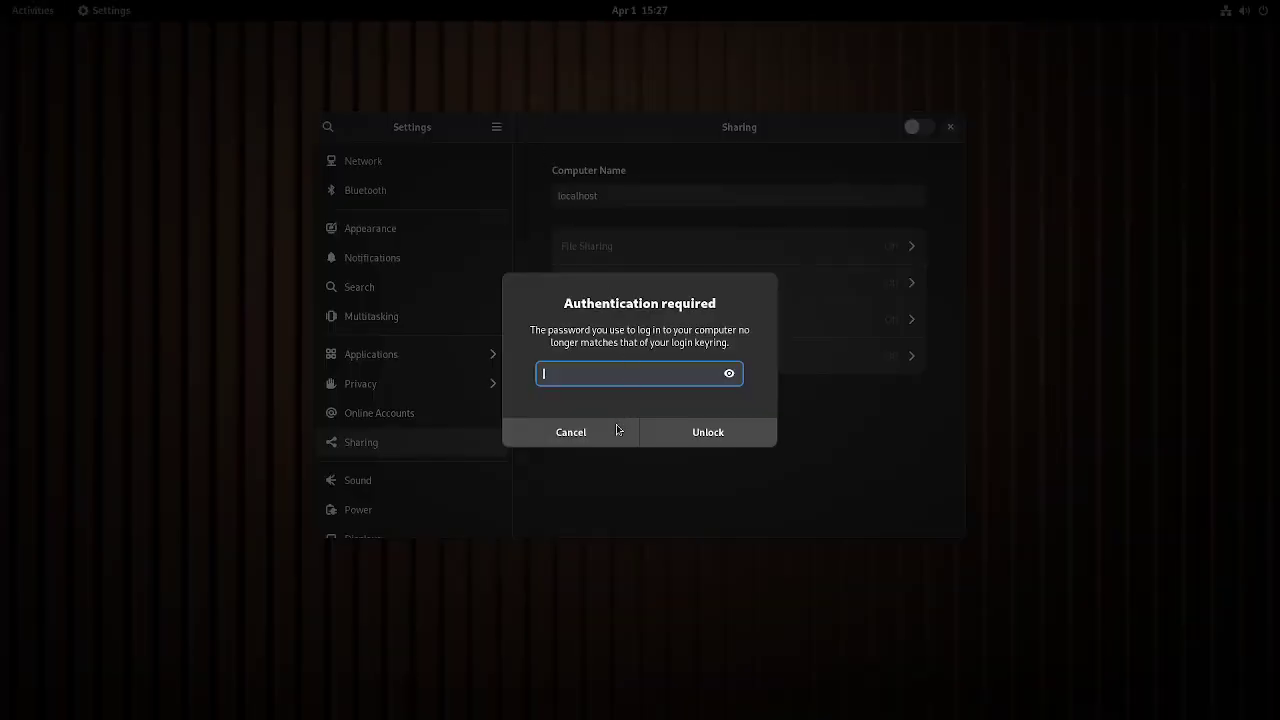
Cancel the keyring request and open the Applications panel to view Adwaita Demo's permissions
{"action": "left_click", "coordinate": [616, 428]}
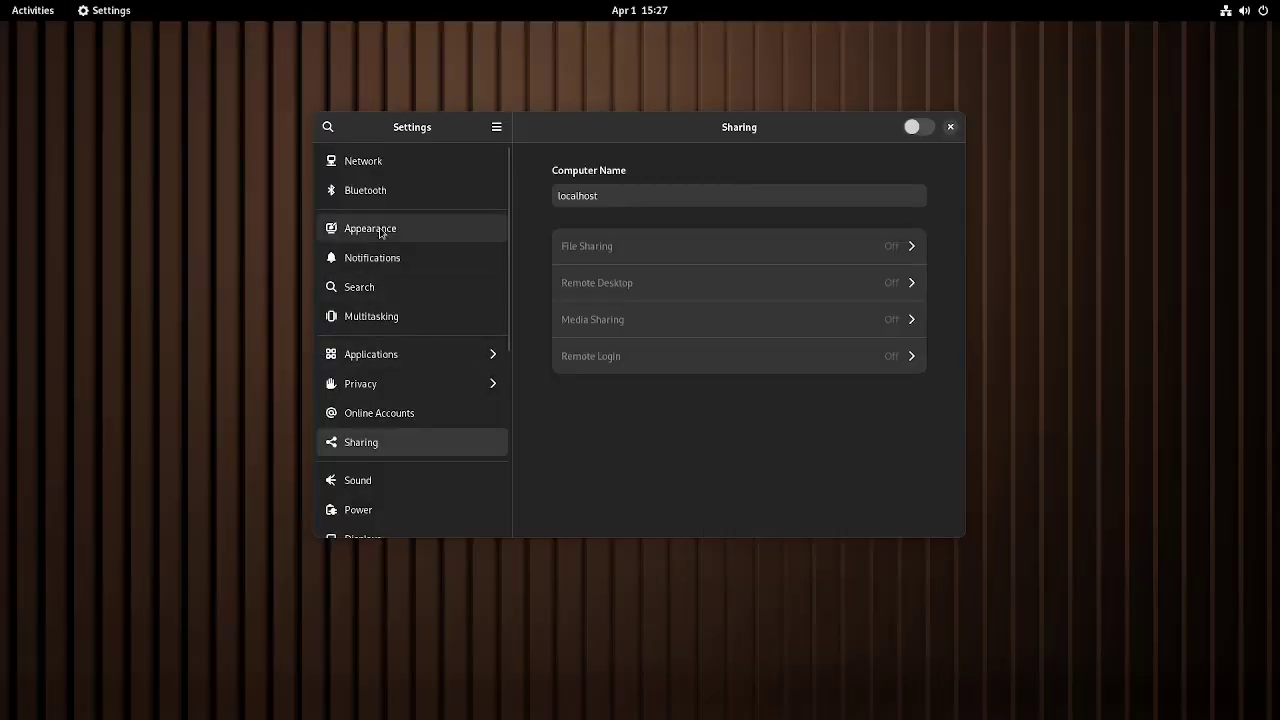
{"action": "scroll", "coordinate": [385, 320], "scroll_direction": "down", "scroll_amount": 2}
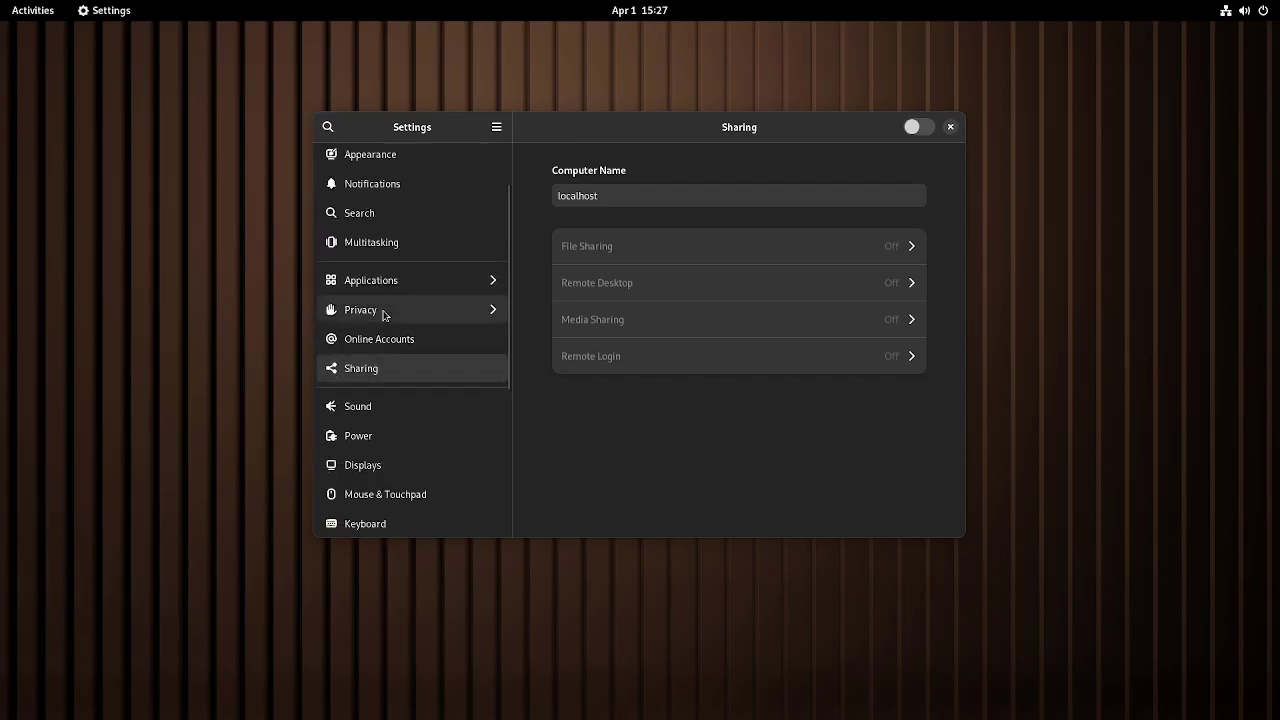
{"action": "scroll", "coordinate": [385, 314], "scroll_direction": "down", "scroll_amount": 4}
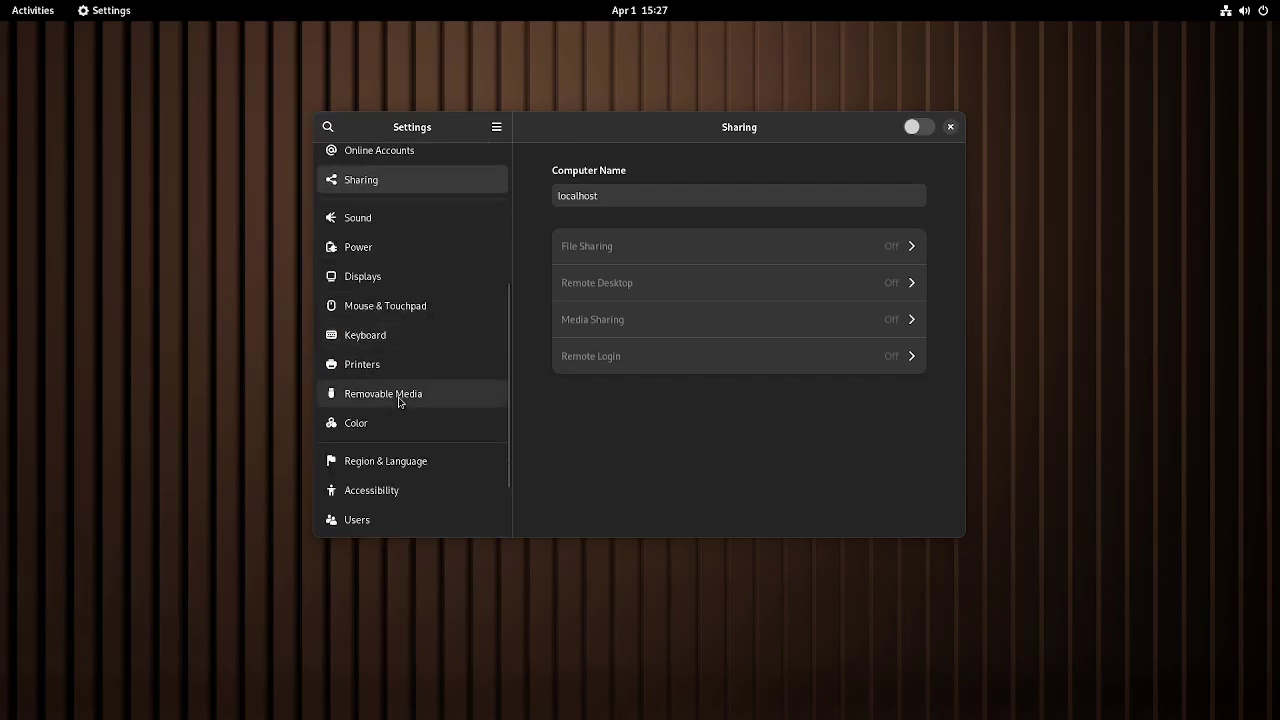
{"action": "scroll", "coordinate": [400, 417], "scroll_direction": "down", "scroll_amount": 2}
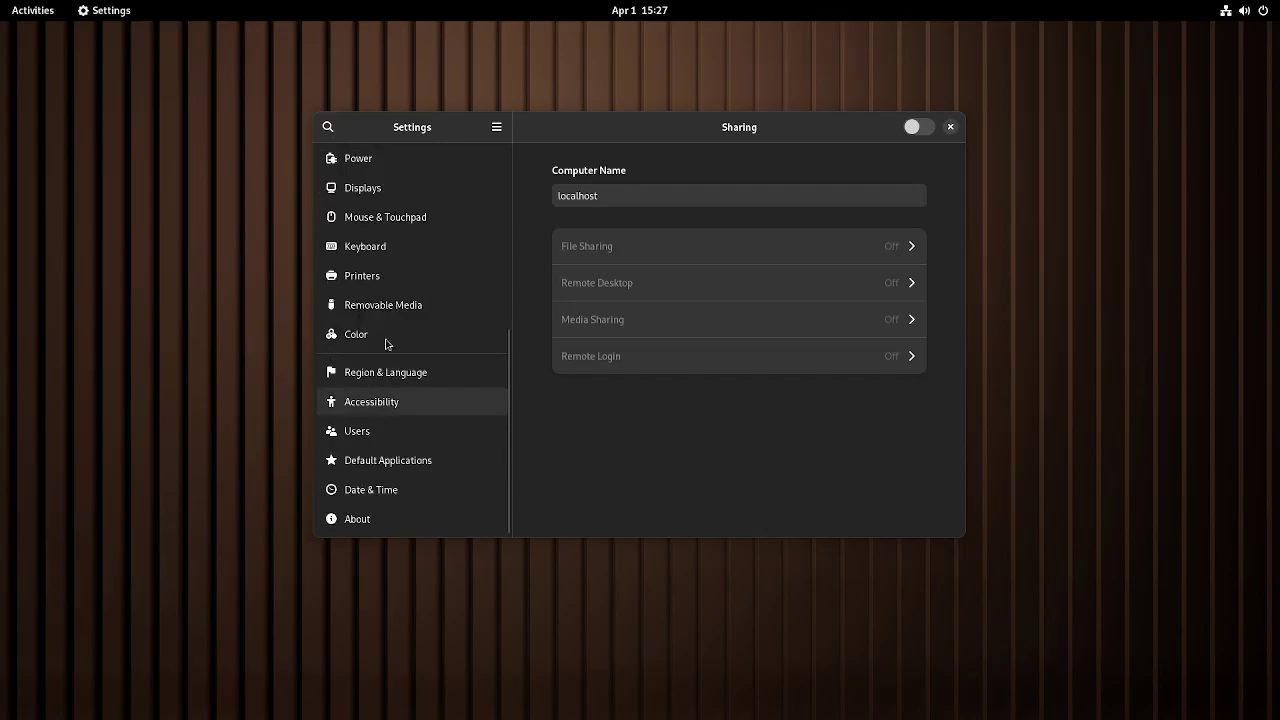
{"action": "scroll", "coordinate": [377, 280], "scroll_direction": "up", "scroll_amount": 4}
{"action": "scroll", "coordinate": [372, 280], "scroll_direction": "down", "scroll_amount": 4}
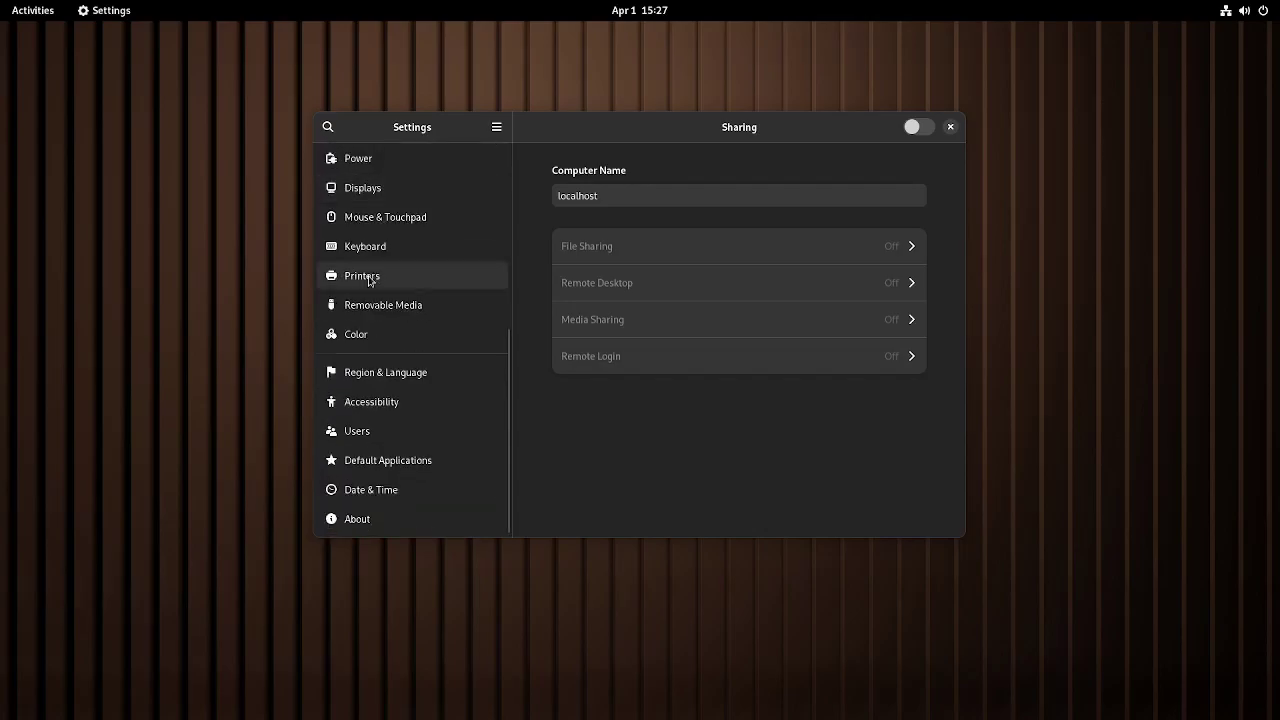
{"action": "scroll", "coordinate": [368, 278], "scroll_direction": "up", "scroll_amount": 5}
{"action": "left_click", "coordinate": [371, 243]}
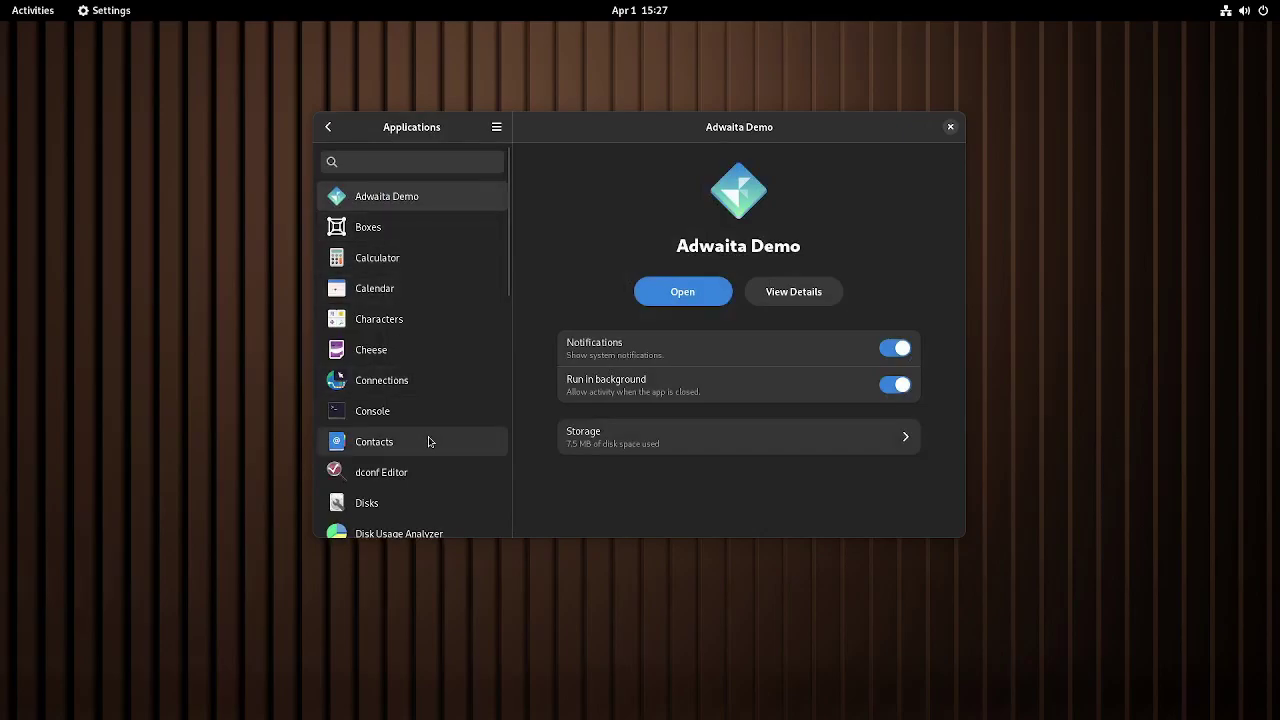
{"action": "scroll", "coordinate": [425, 410], "scroll_direction": "down", "scroll_amount": 6}
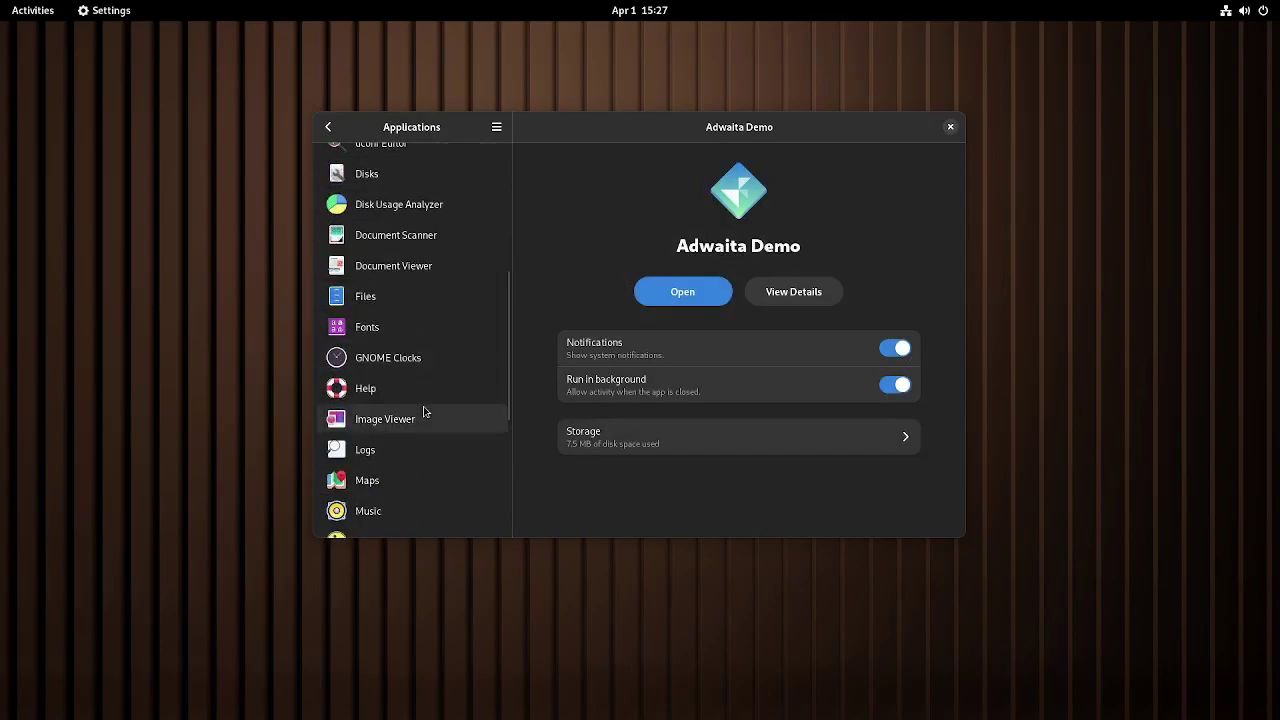